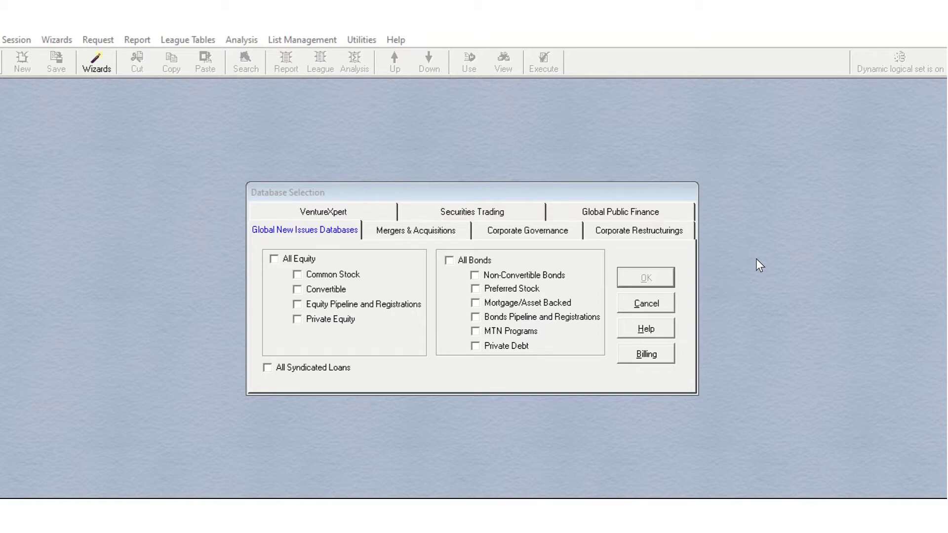
Step: Choose the Mergers & Acquisitions databases US Targets and Non-US Targets for the session
{"action": "left_click", "coordinate": [440, 233]}
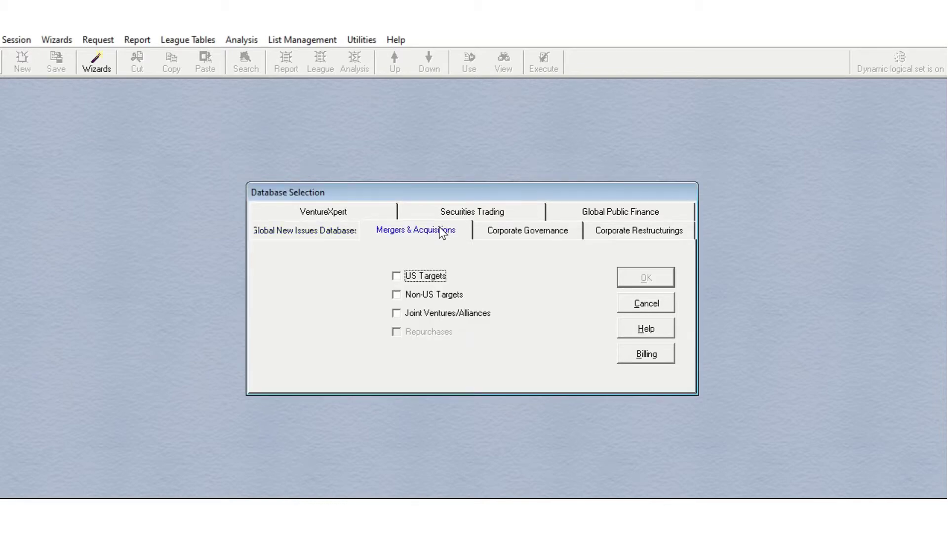
{"action": "left_click", "coordinate": [421, 279]}
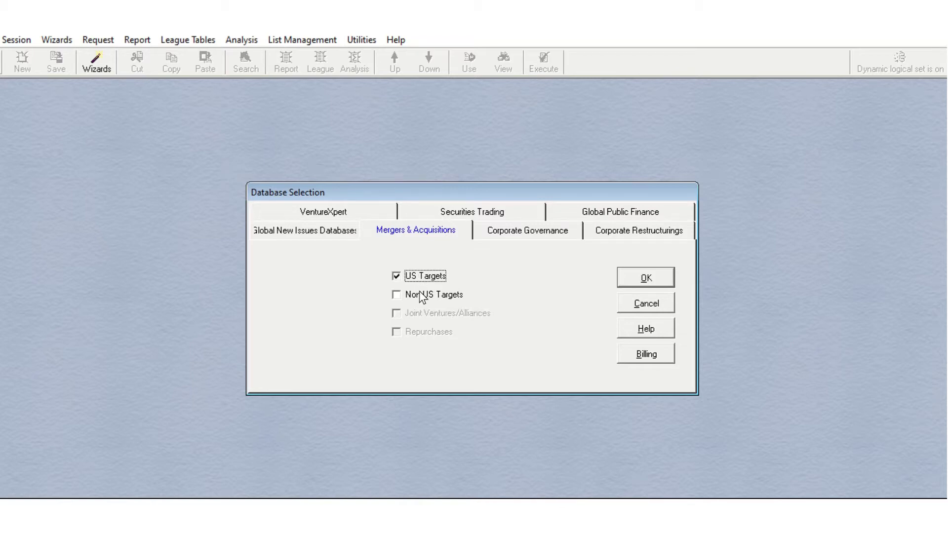
{"action": "left_click", "coordinate": [420, 297]}
{"action": "left_click", "coordinate": [641, 277]}
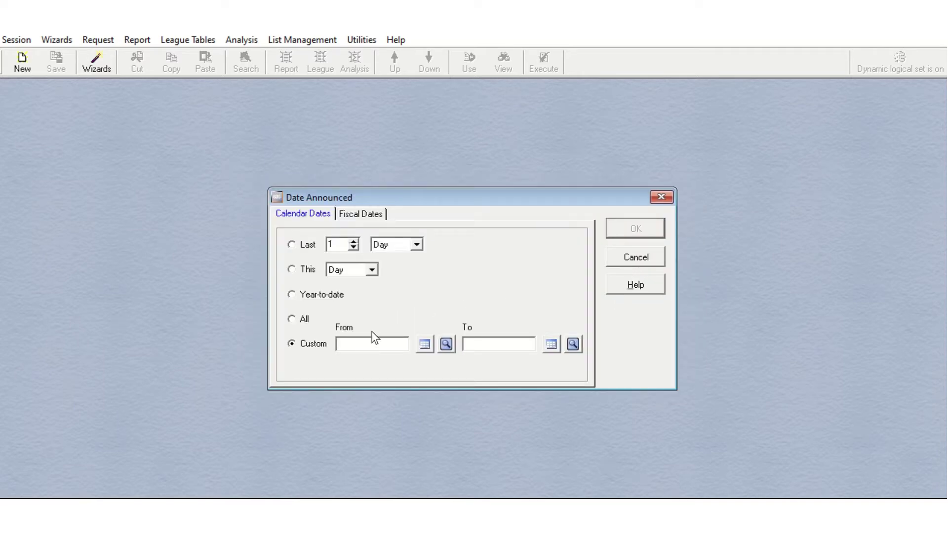
Step: Set a custom Date Announced range from 01/01/2019 to 01/01/2020
{"action": "left_click", "coordinate": [372, 338]}
{"action": "type", "text": "01/01/"}
{"action": "type", "text": "2019"}
{"action": "type", "text": "01/01"}
{"action": "left_click", "coordinate": [373, 344]}
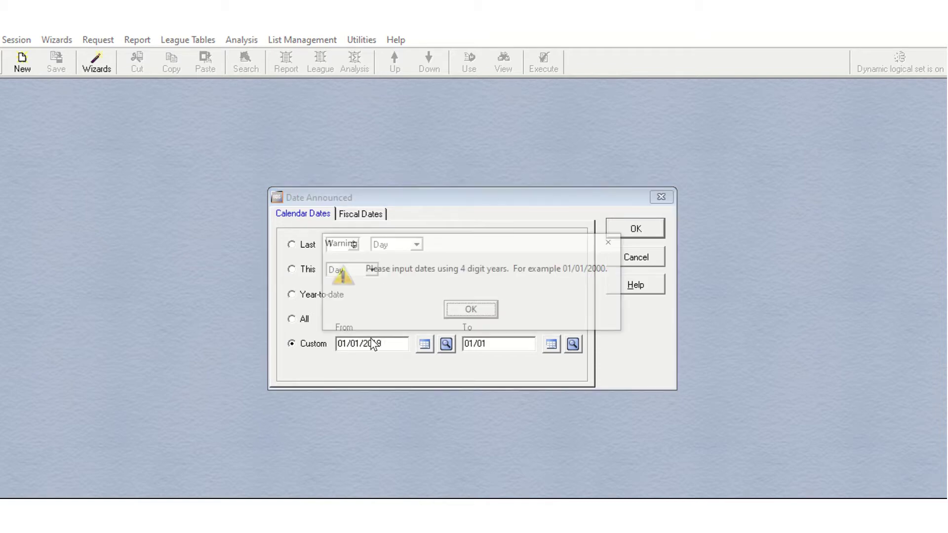
{"action": "left_click", "coordinate": [476, 307]}
{"action": "left_click", "coordinate": [512, 341]}
{"action": "type", "text": "/"}
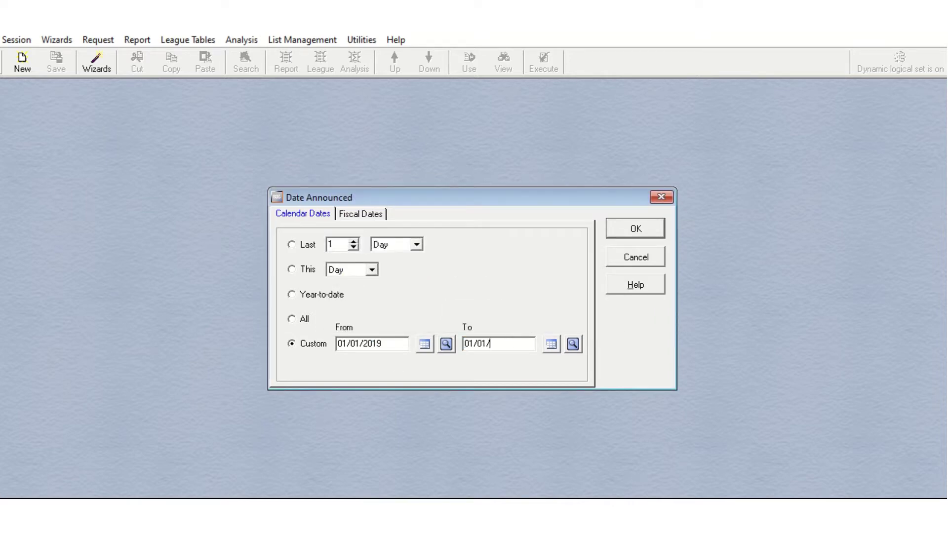
{"action": "type", "text": "2020"}
{"action": "left_click", "coordinate": [636, 230]}
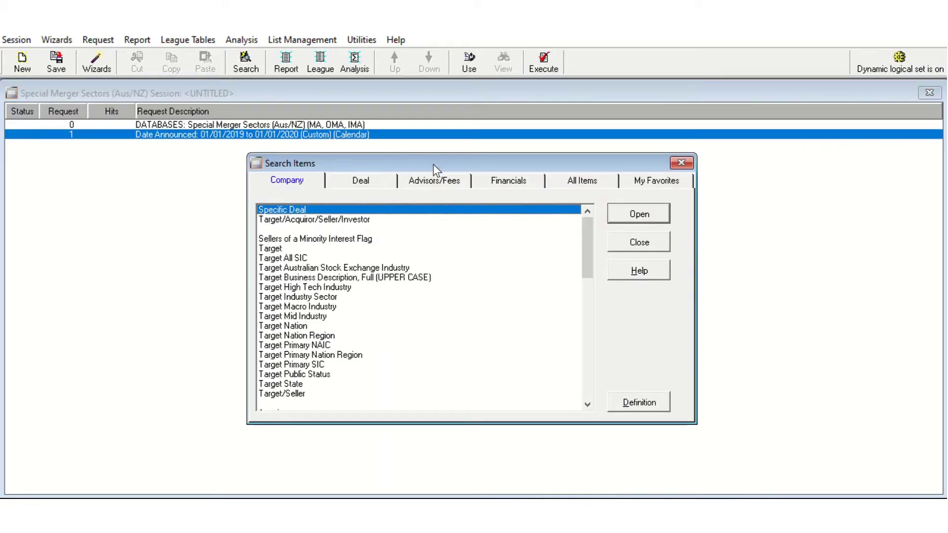
Step: Review the search items available in the Deal, Advisors/Fees, Financials and All Items categories
{"action": "left_click_drag", "start_coordinate": [433, 164], "coordinate": [396, 152]}
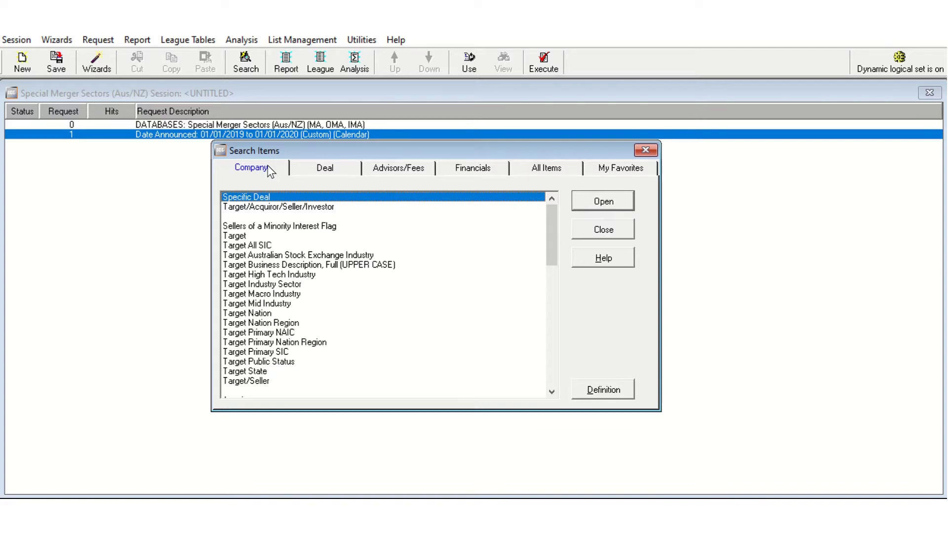
{"action": "left_click", "coordinate": [322, 166]}
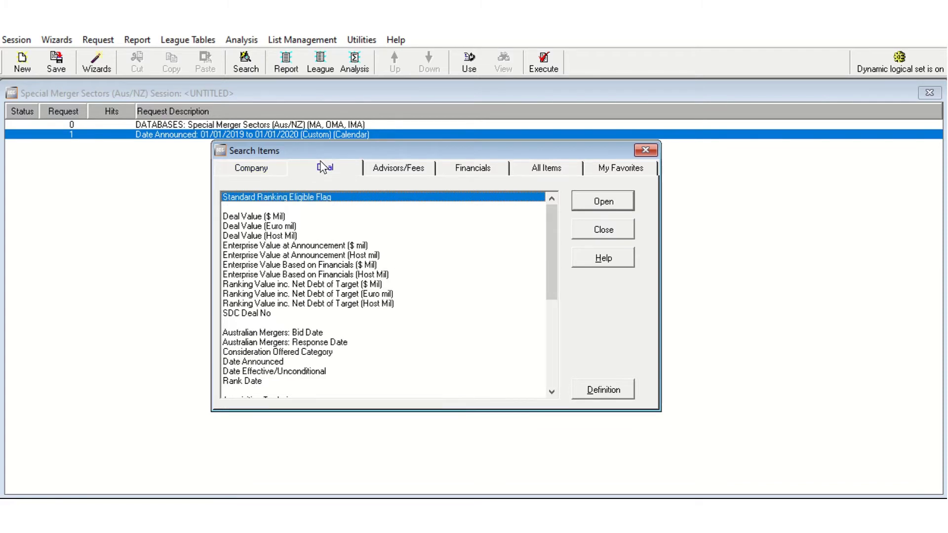
{"action": "left_click", "coordinate": [403, 169]}
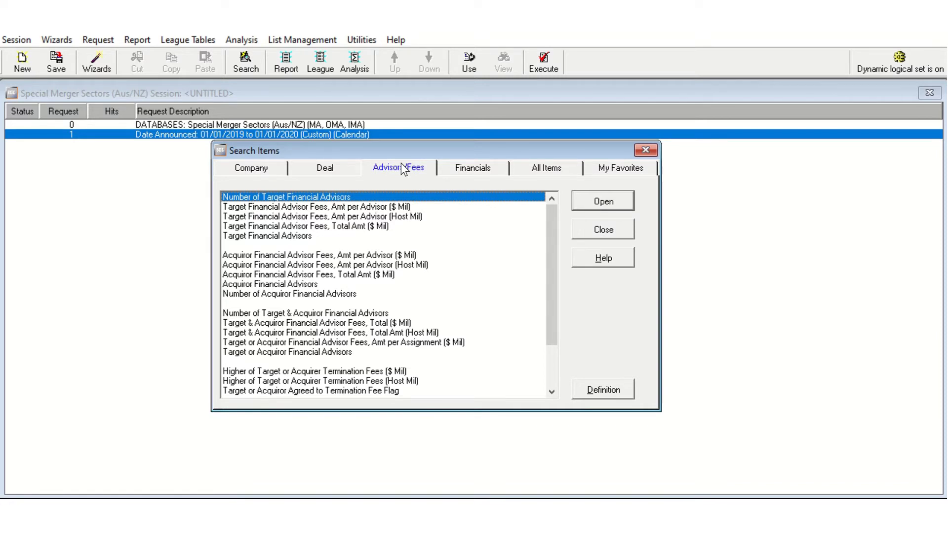
{"action": "left_click", "coordinate": [481, 169]}
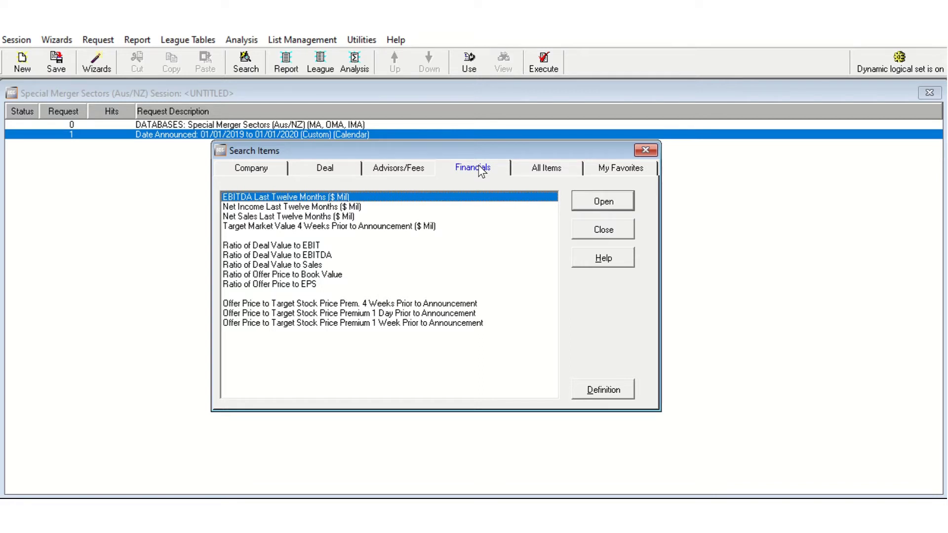
{"action": "left_click", "coordinate": [550, 165]}
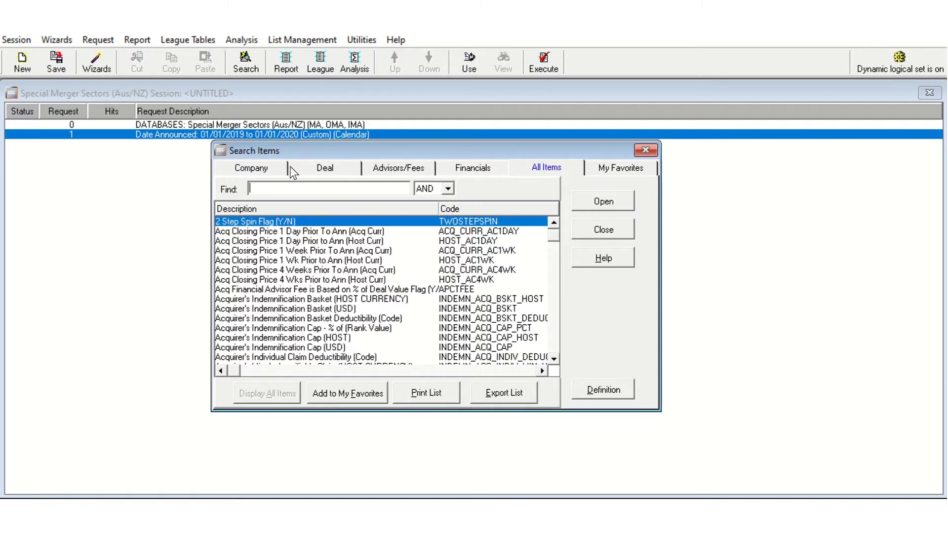
Step: Add a Target Ultimate Parent Nation criterion from the company items, selecting United States of America
{"action": "left_click", "coordinate": [266, 167]}
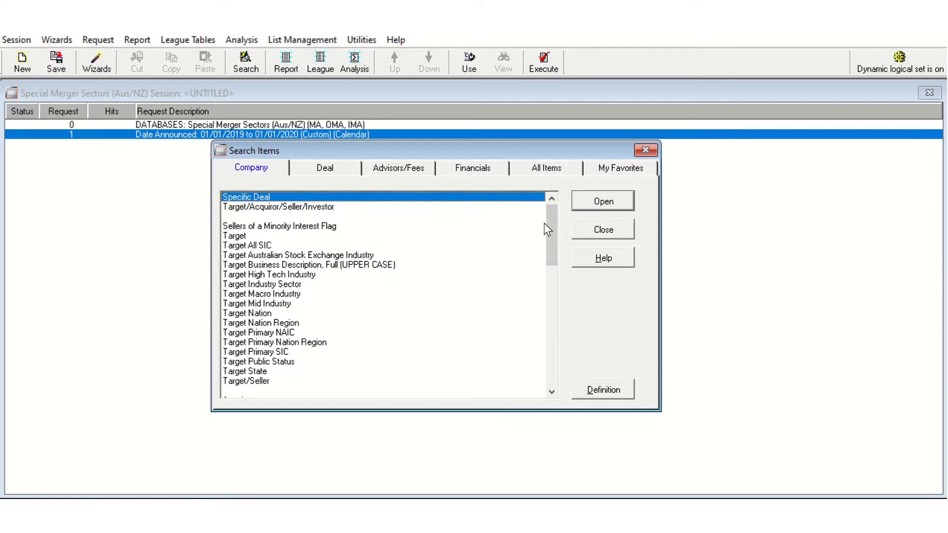
{"action": "left_click_drag", "start_coordinate": [546, 230], "coordinate": [541, 354]}
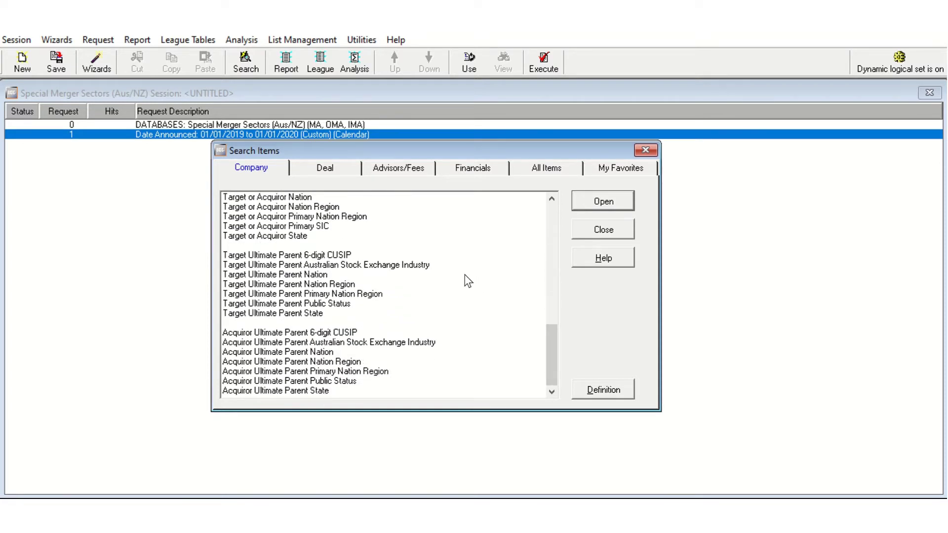
{"action": "double_click", "coordinate": [335, 274]}
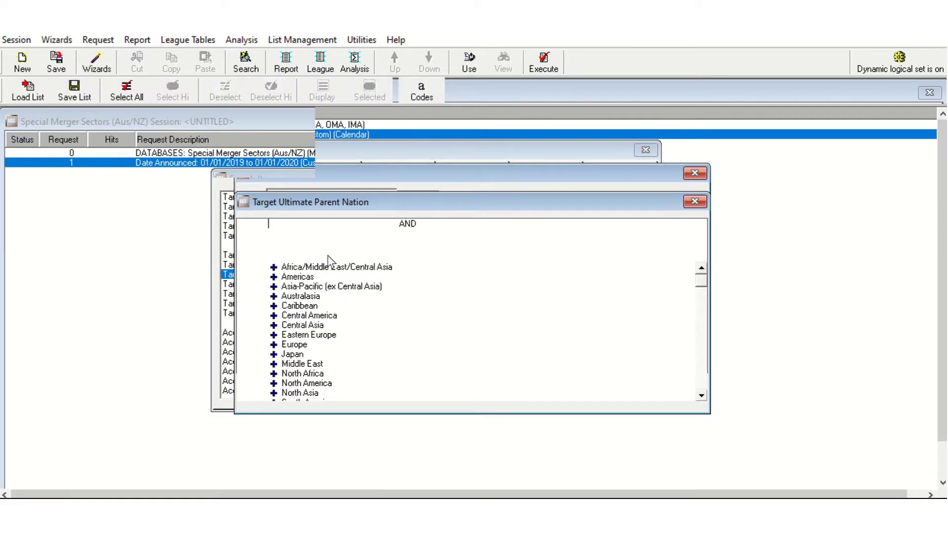
{"action": "type", "text": "us"}
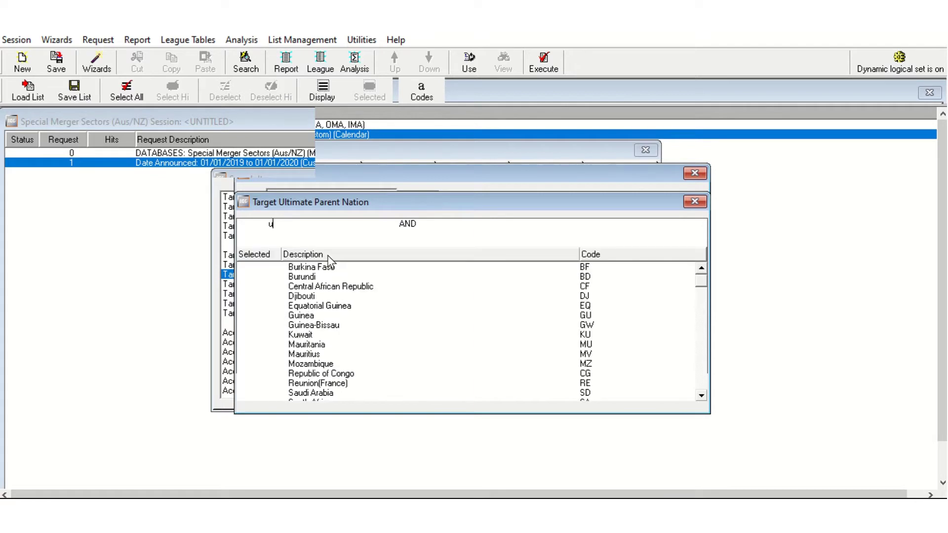
{"action": "double_click", "coordinate": [343, 278]}
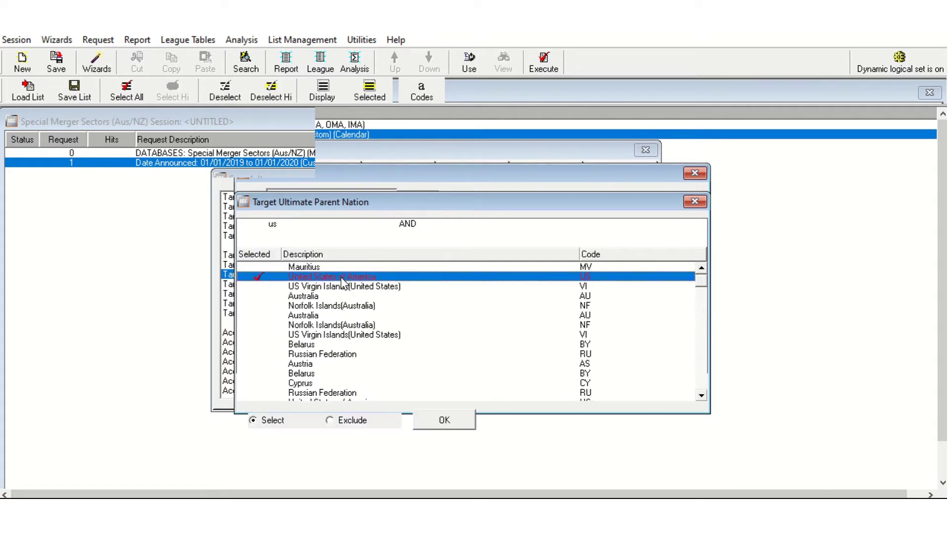
{"action": "left_click", "coordinate": [444, 420]}
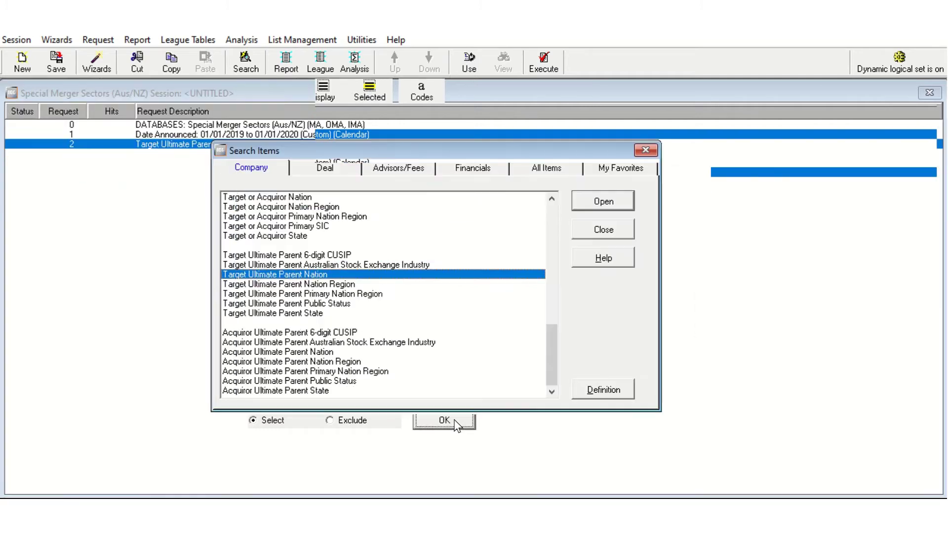
Step: Add a Target Ultimate Parent Public Status criterion with Public selected
{"action": "left_click", "coordinate": [344, 304]}
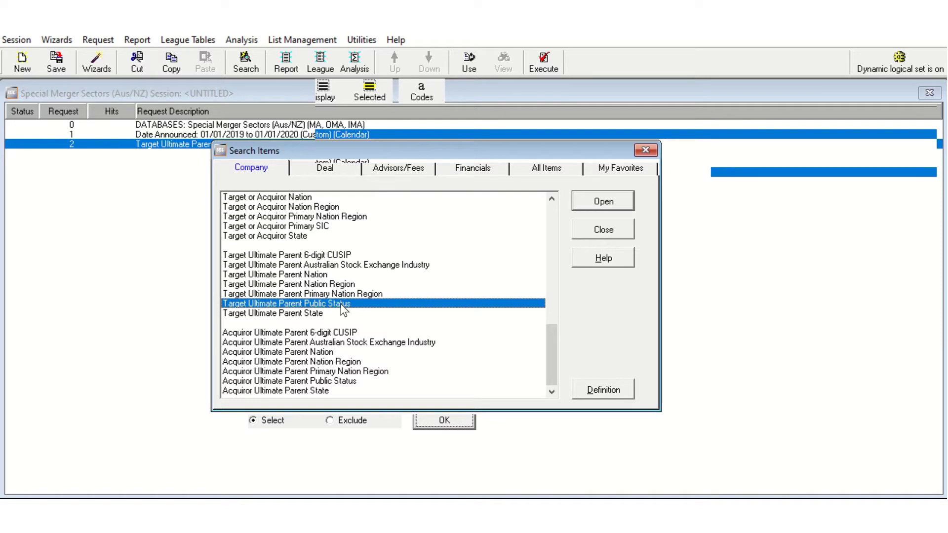
{"action": "double_click", "coordinate": [340, 305]}
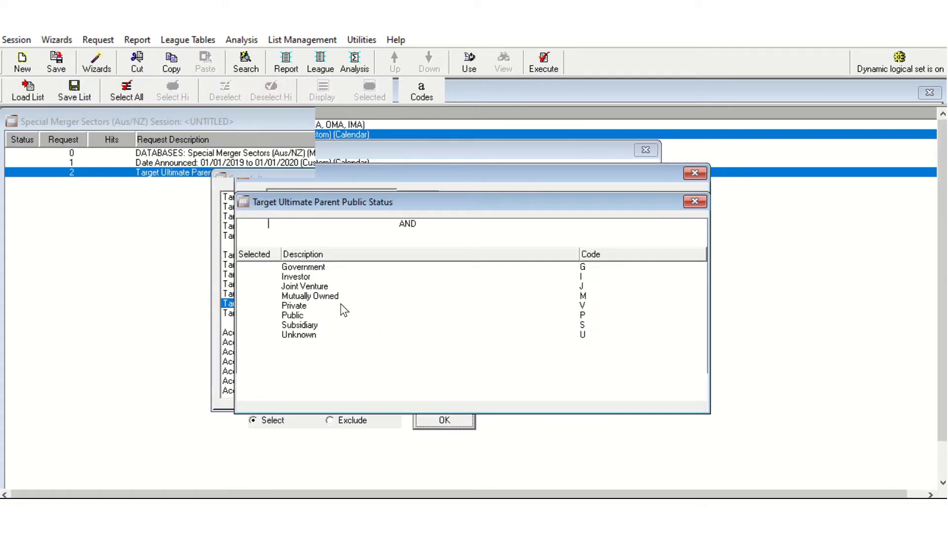
{"action": "left_click", "coordinate": [303, 315]}
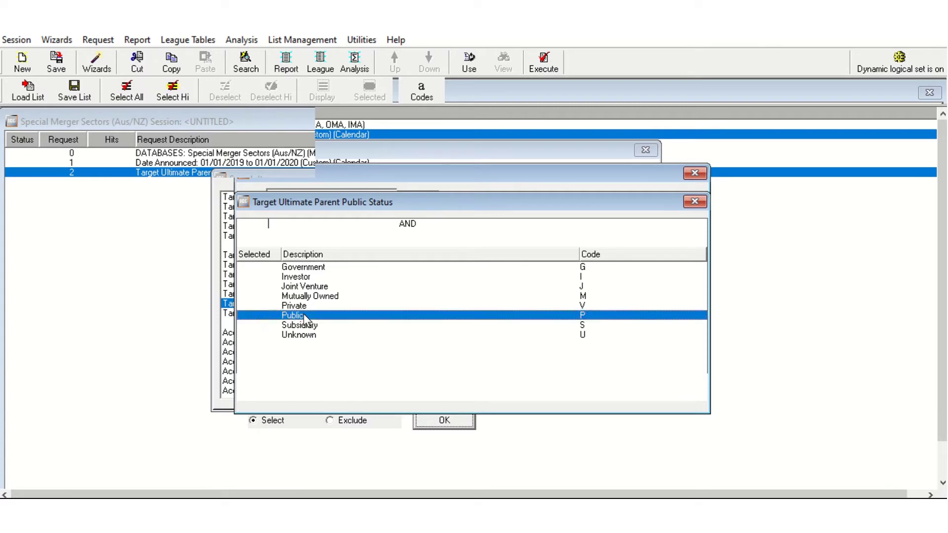
{"action": "left_click", "coordinate": [457, 424]}
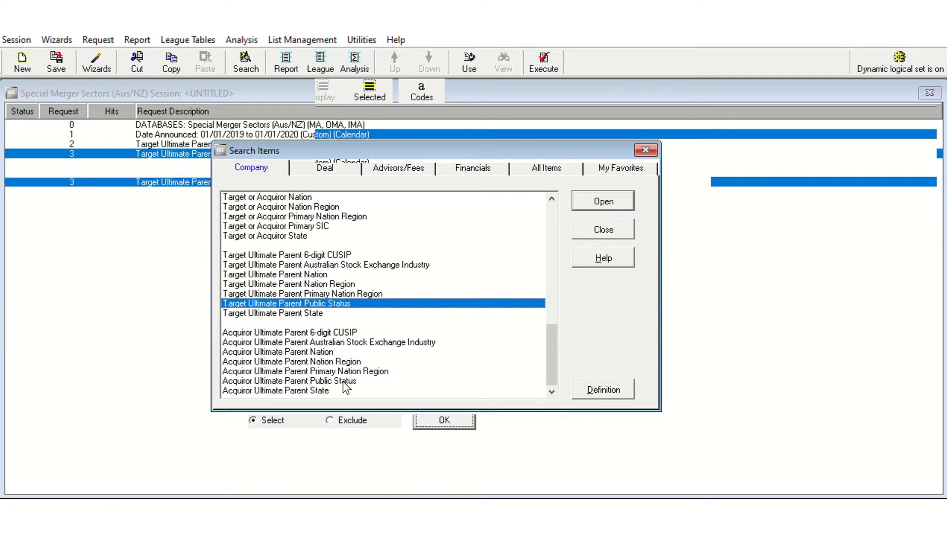
Step: Filter the complete list of search items by "type" and browse the deal type items
{"action": "left_click", "coordinate": [556, 176]}
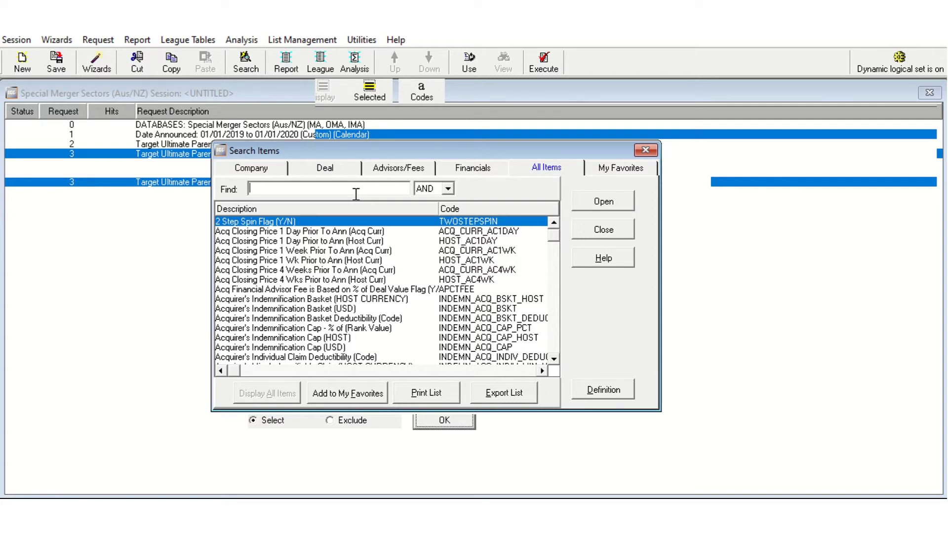
{"action": "type", "text": "type"}
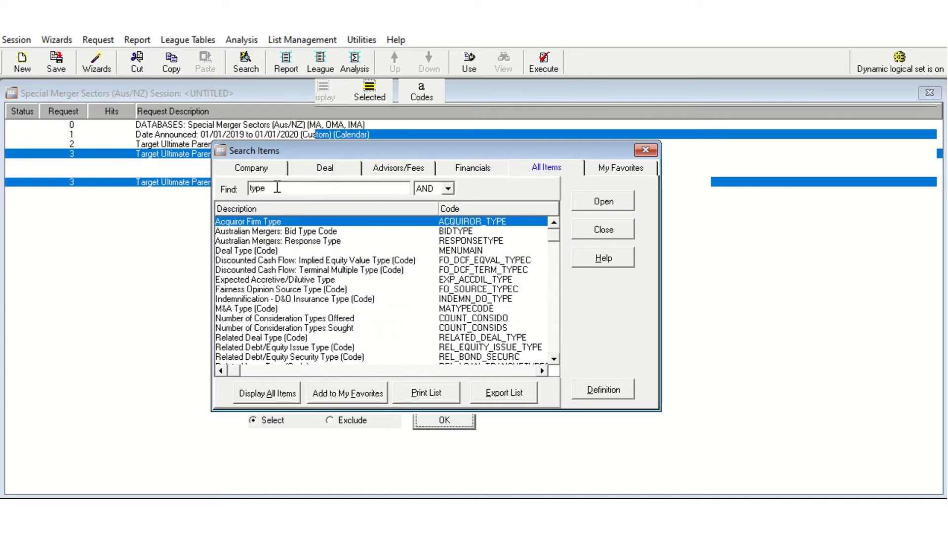
{"action": "left_click_drag", "start_coordinate": [278, 188], "coordinate": [248, 188]}
{"action": "left_click", "coordinate": [266, 250]}
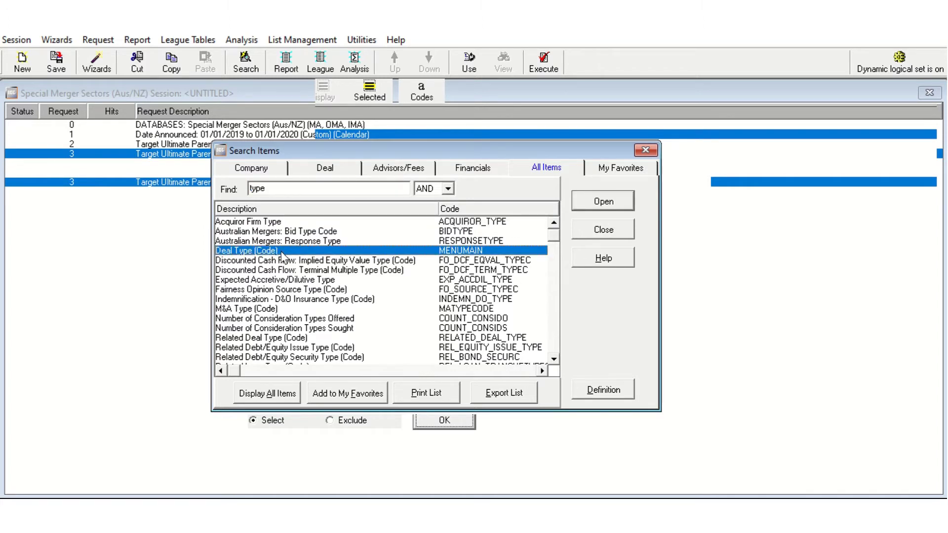
{"action": "left_click", "coordinate": [271, 307]}
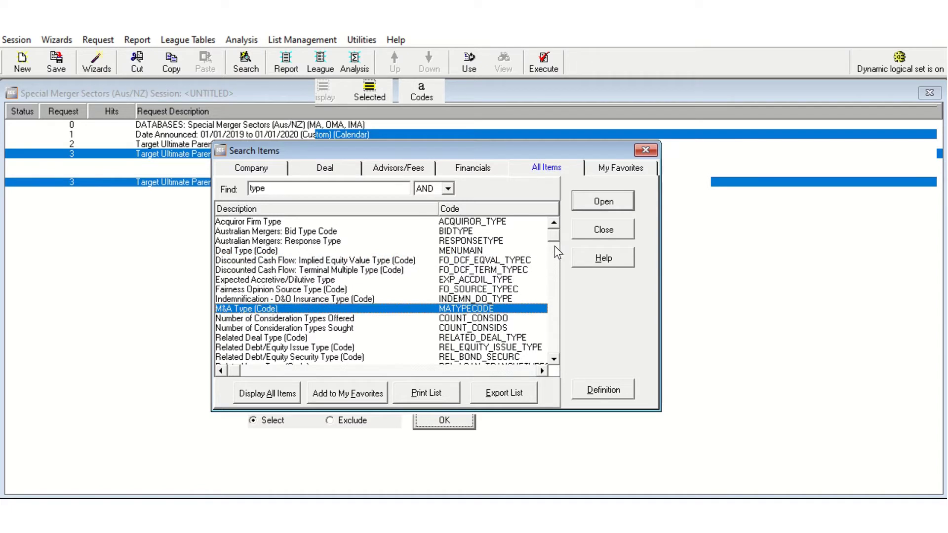
{"action": "scroll", "coordinate": [554, 283], "scroll_direction": "down", "scroll_amount": 2}
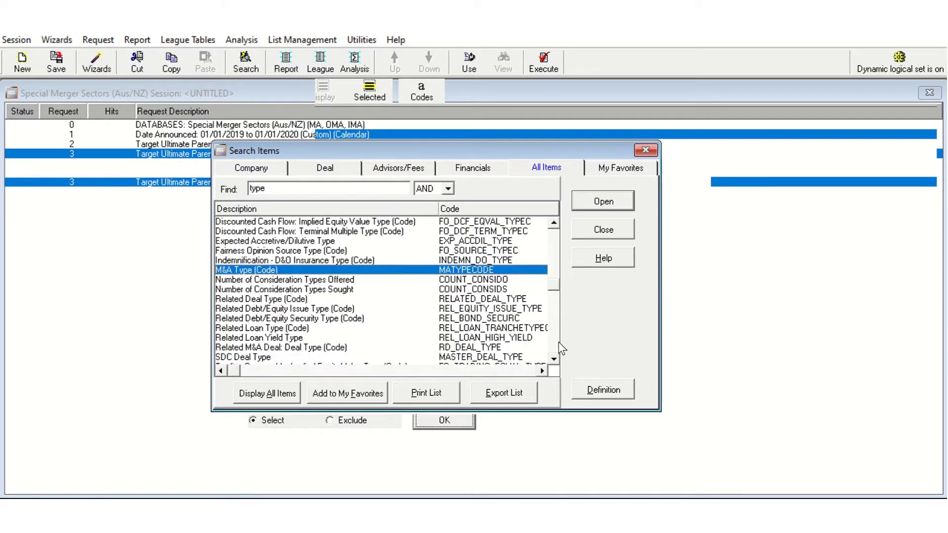
{"action": "left_click", "coordinate": [310, 356]}
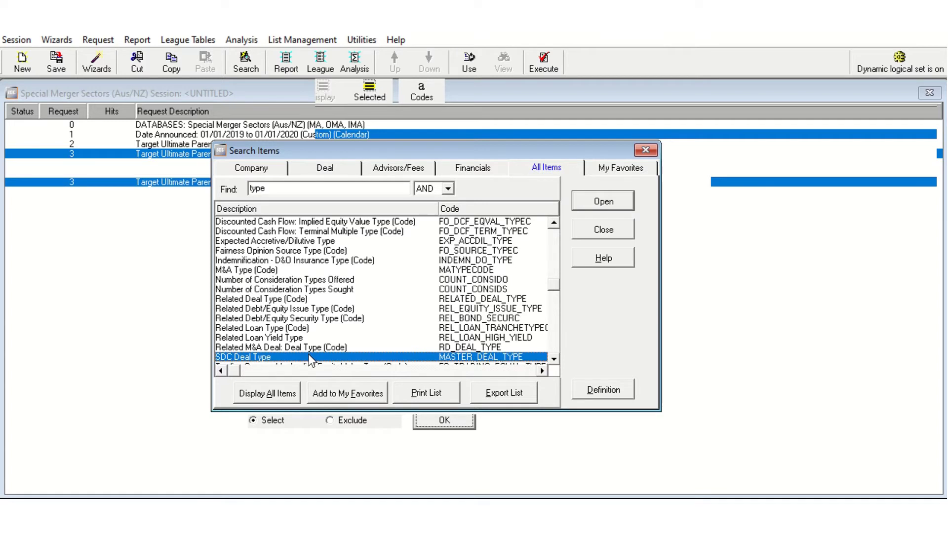
{"action": "double_click", "coordinate": [308, 354]}
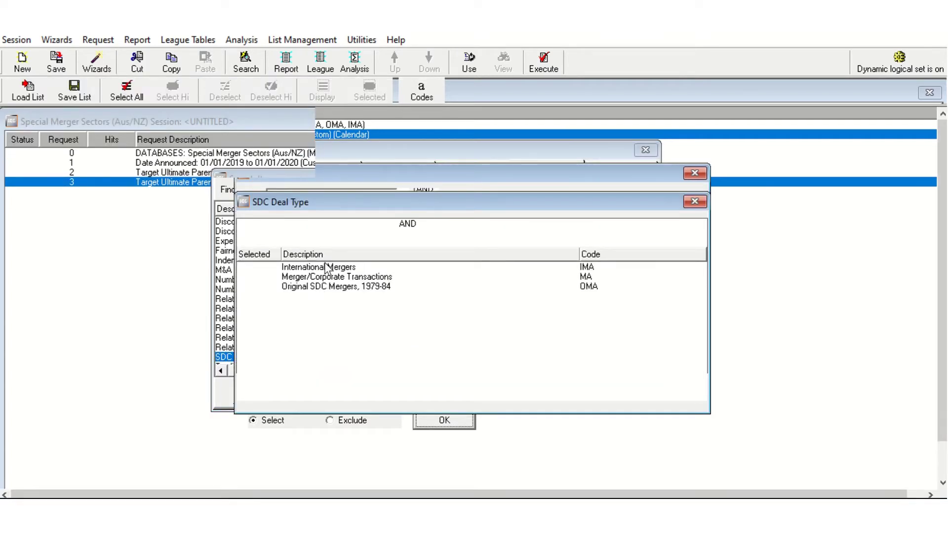
{"action": "left_click", "coordinate": [331, 279]}
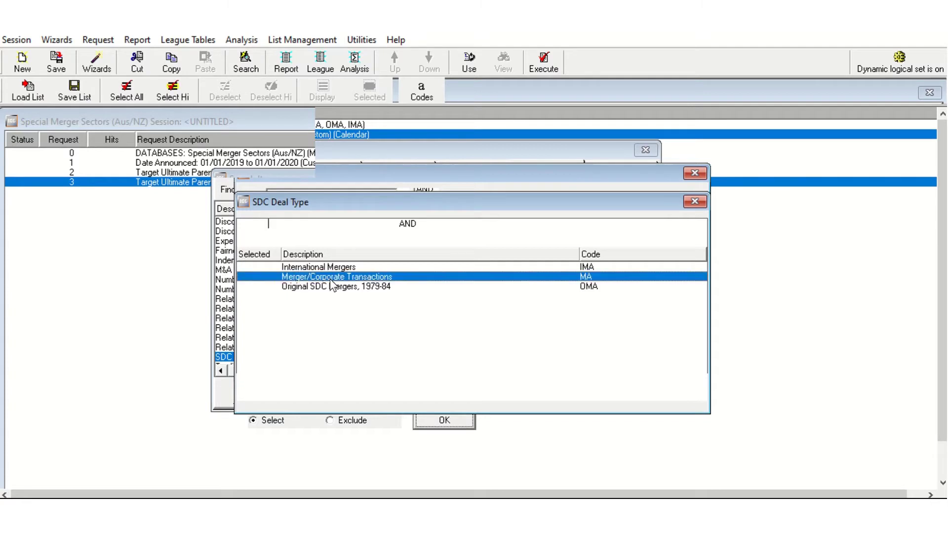
{"action": "left_click", "coordinate": [335, 291]}
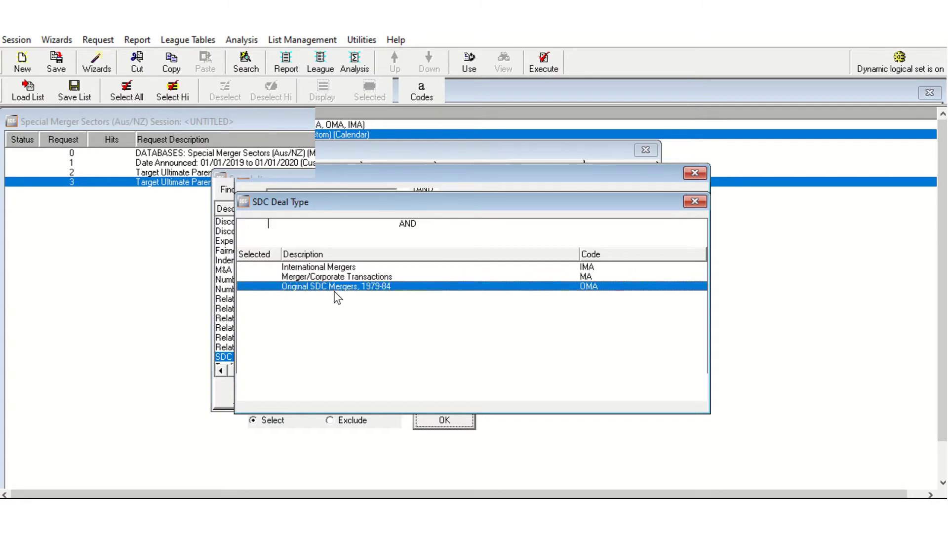
{"action": "left_click", "coordinate": [693, 203]}
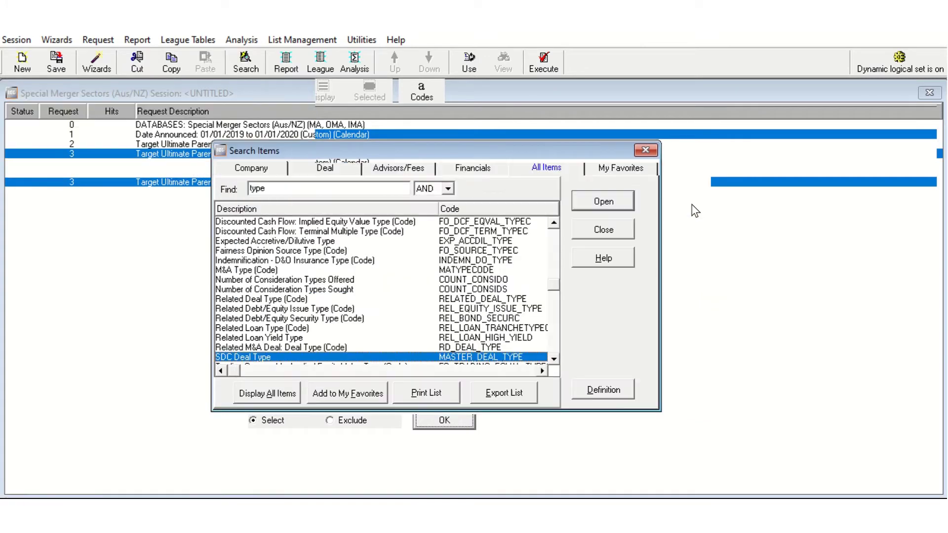
Step: Add an M&A Type criterion that excludes Repurchases and Self Tenders, Recaps
{"action": "double_click", "coordinate": [284, 270]}
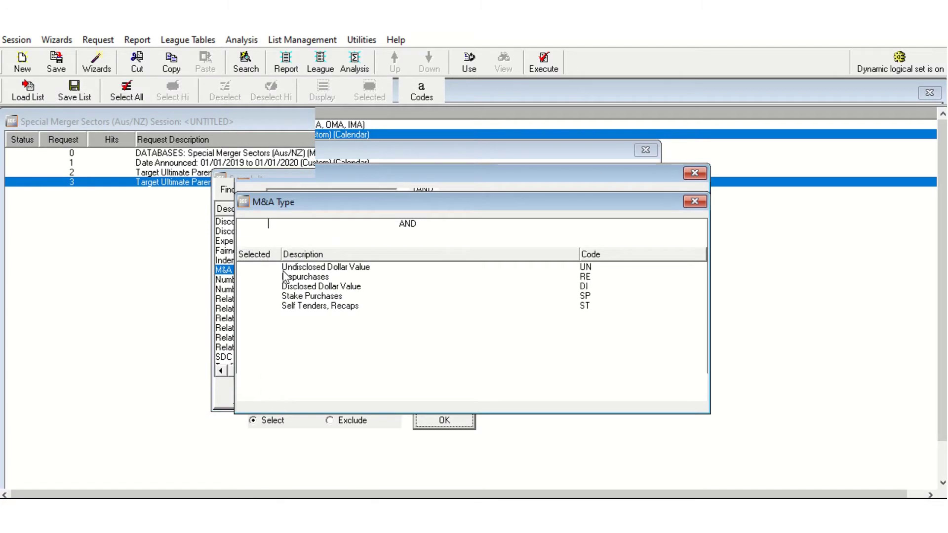
{"action": "double_click", "coordinate": [322, 277]}
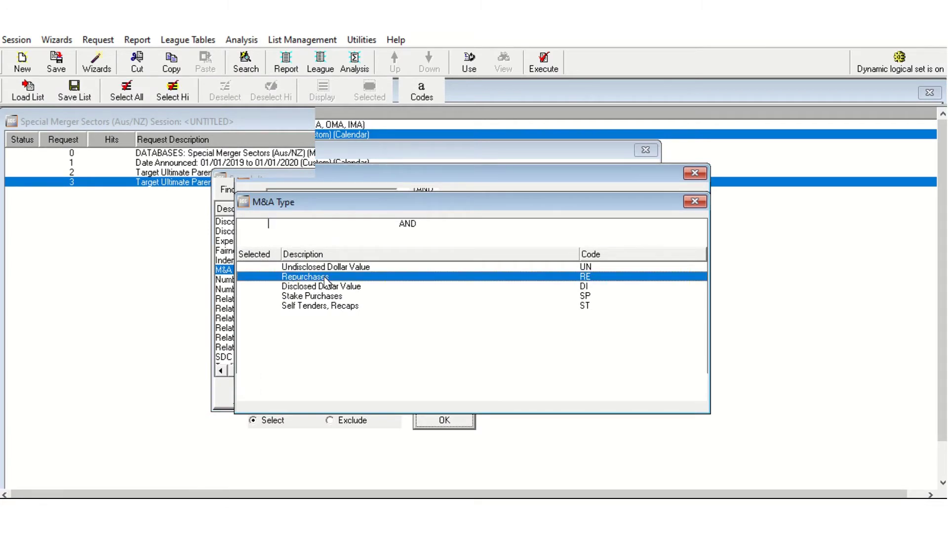
{"action": "double_click", "coordinate": [318, 308]}
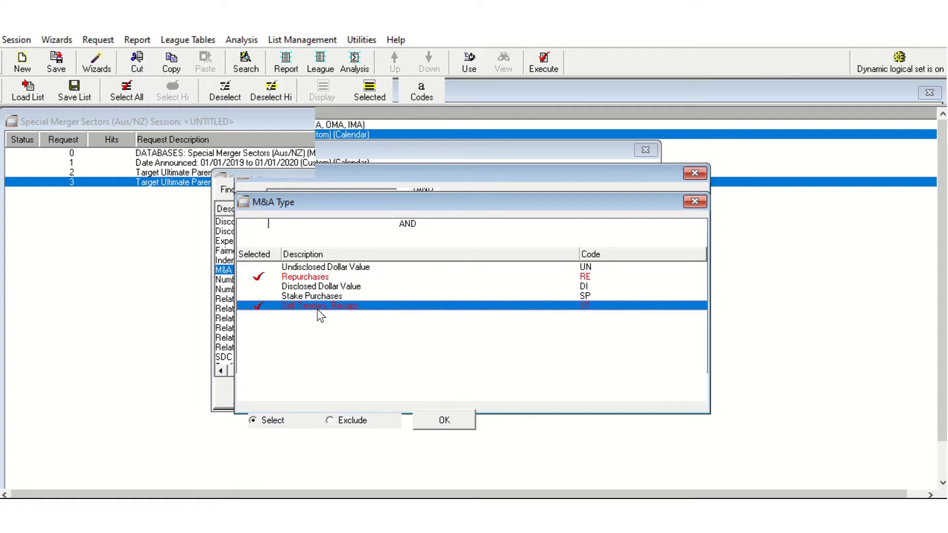
{"action": "left_click", "coordinate": [334, 422]}
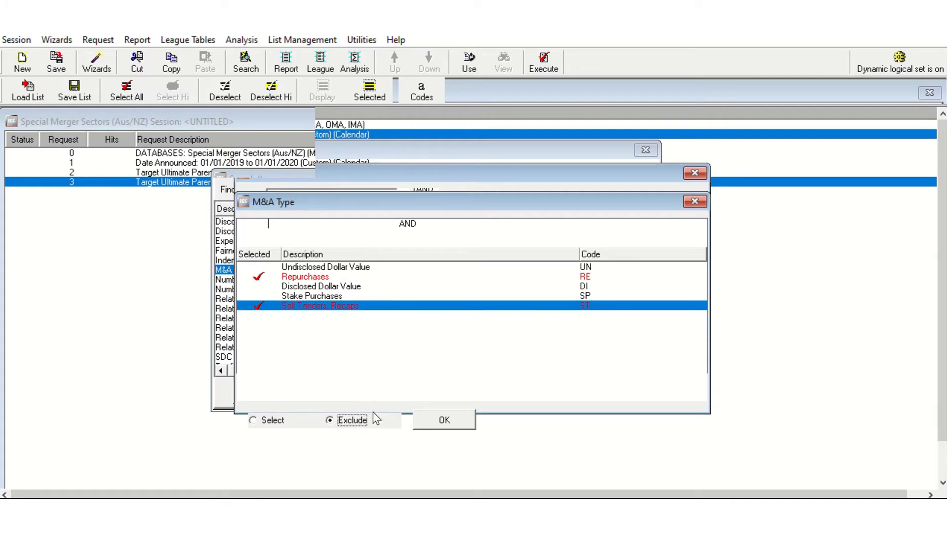
{"action": "left_click", "coordinate": [433, 423]}
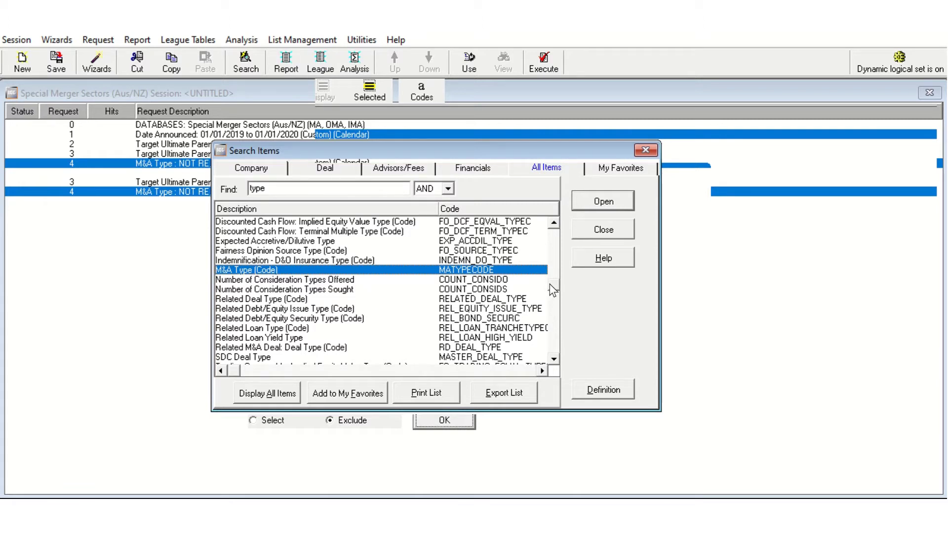
Step: Add a Deal Type criterion that excludes Repurchases and Self-Tenders transactions
{"action": "left_click", "coordinate": [553, 227]}
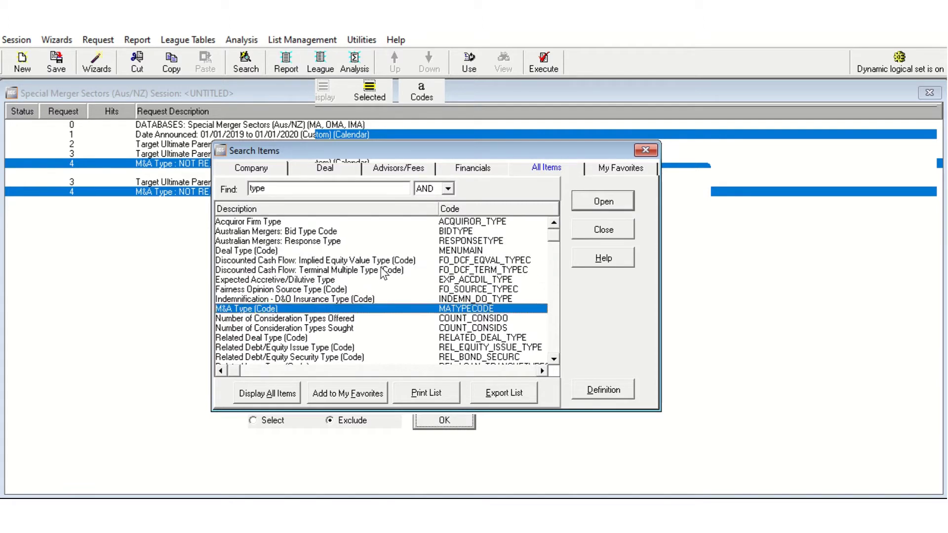
{"action": "left_click", "coordinate": [275, 252]}
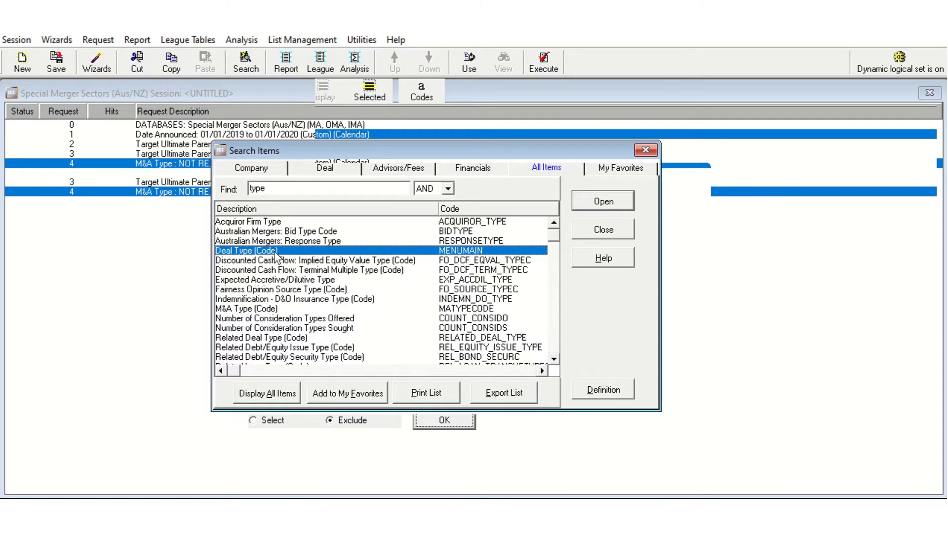
{"action": "double_click", "coordinate": [275, 252]}
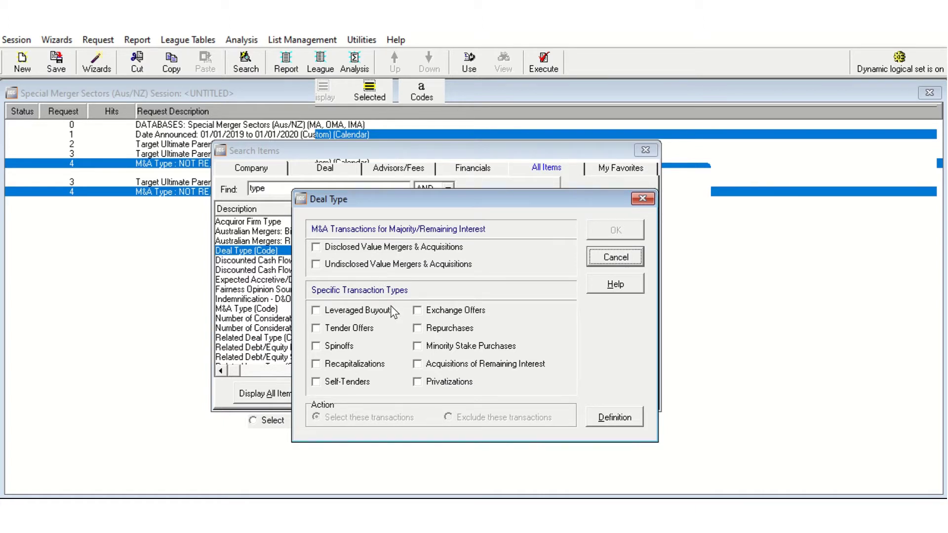
{"action": "left_click", "coordinate": [421, 328]}
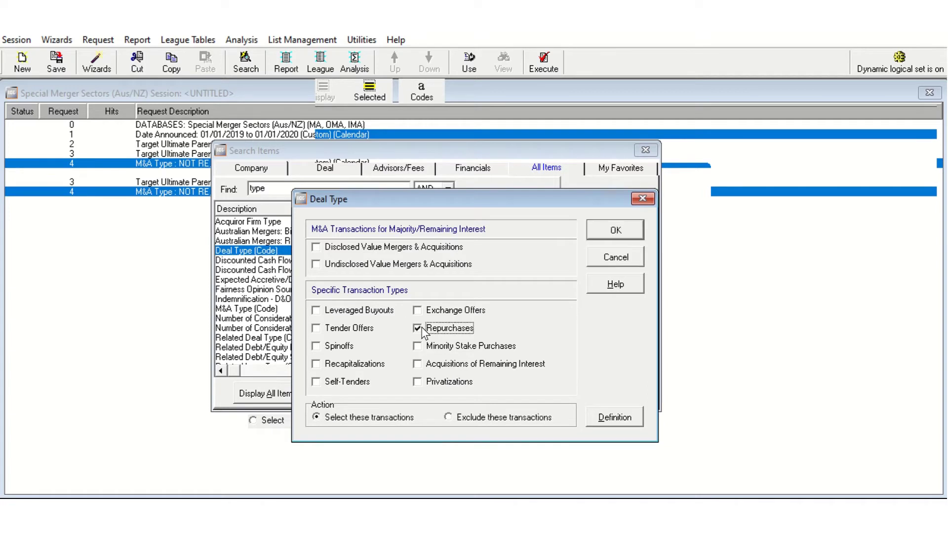
{"action": "left_click", "coordinate": [449, 420]}
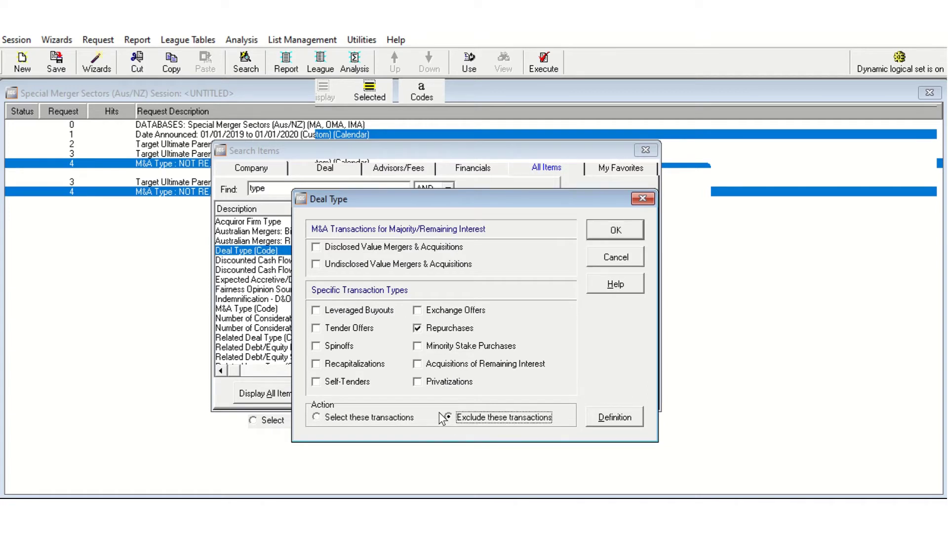
{"action": "left_click", "coordinate": [339, 383]}
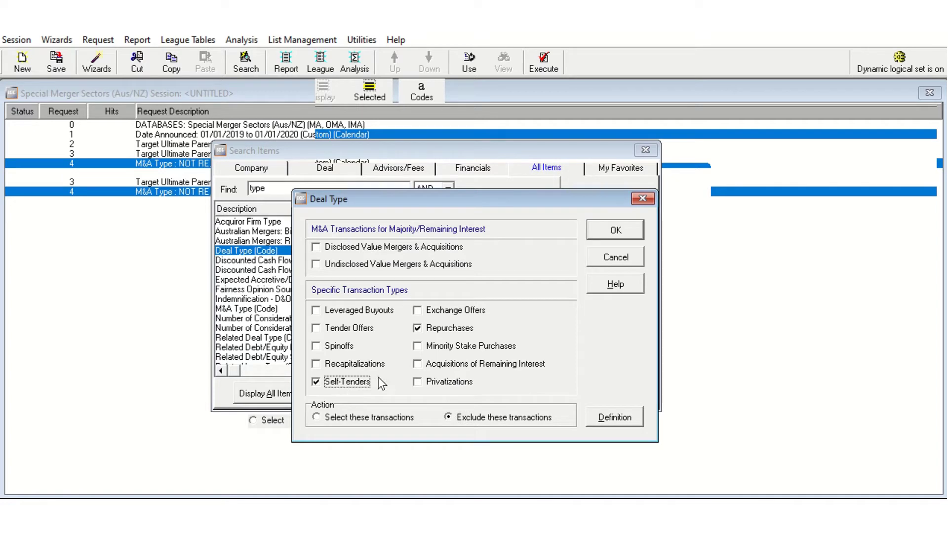
{"action": "left_click", "coordinate": [603, 231]}
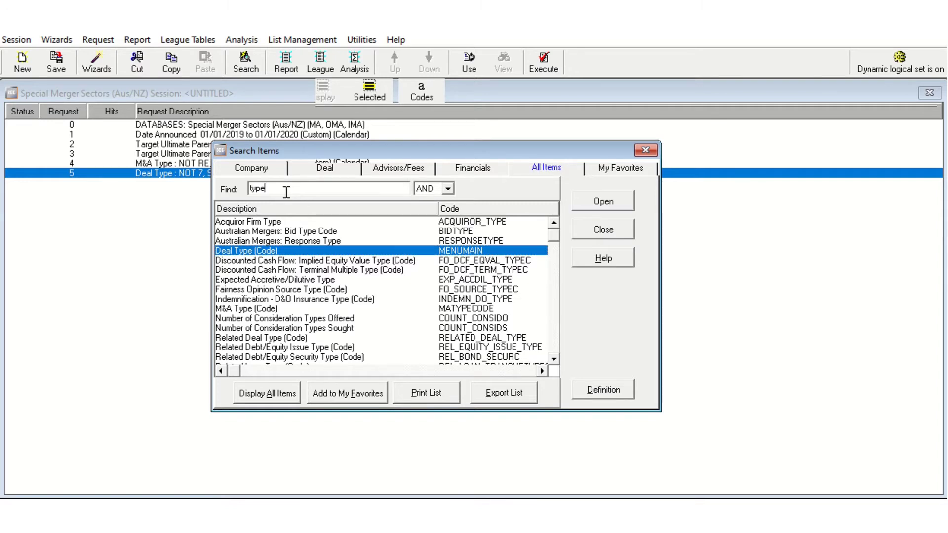
Step: Find the Divestiture Flag item with "divest", add it as a criterion selecting all divestitures, and close the search items
{"action": "left_click_drag", "start_coordinate": [284, 190], "coordinate": [234, 189]}
{"action": "type", "text": "di"}
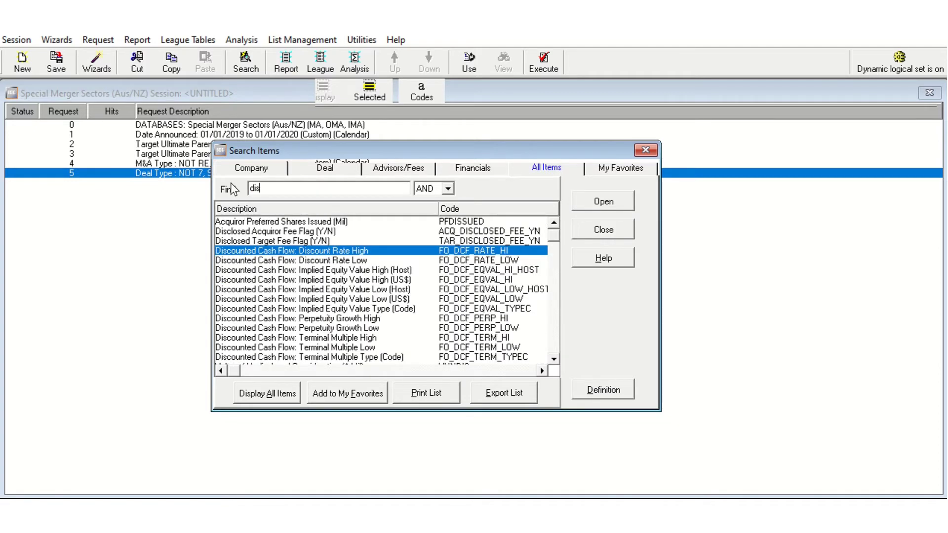
{"action": "type", "text": "vest"}
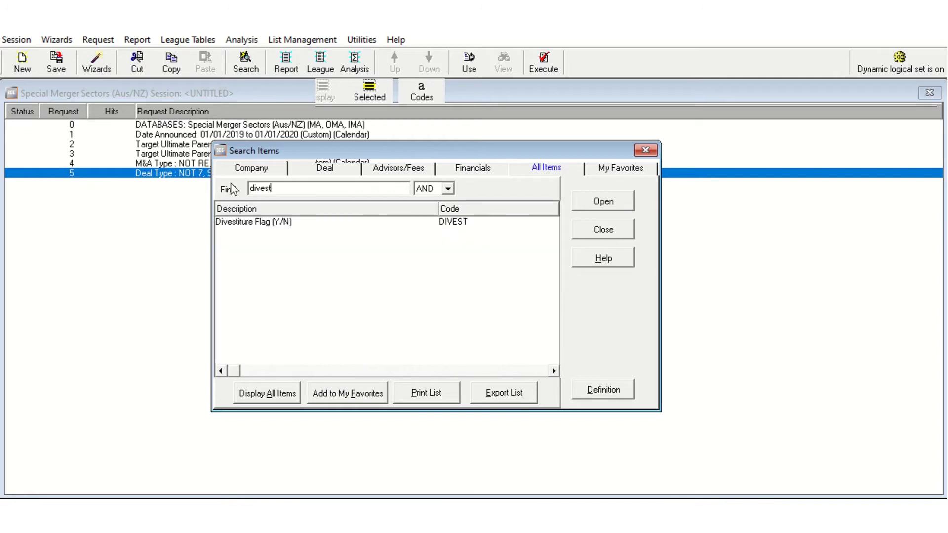
{"action": "left_click", "coordinate": [255, 223]}
{"action": "double_click", "coordinate": [256, 224]}
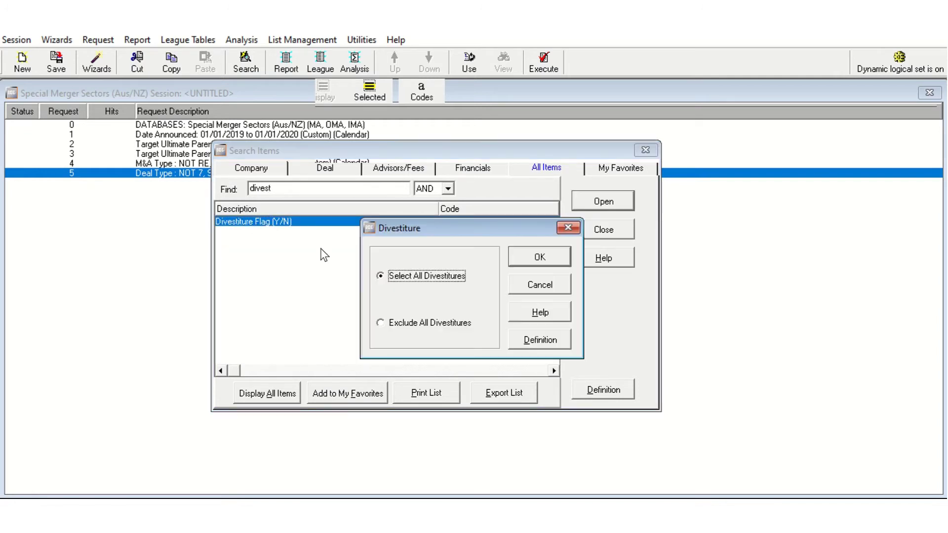
{"action": "left_click", "coordinate": [522, 259]}
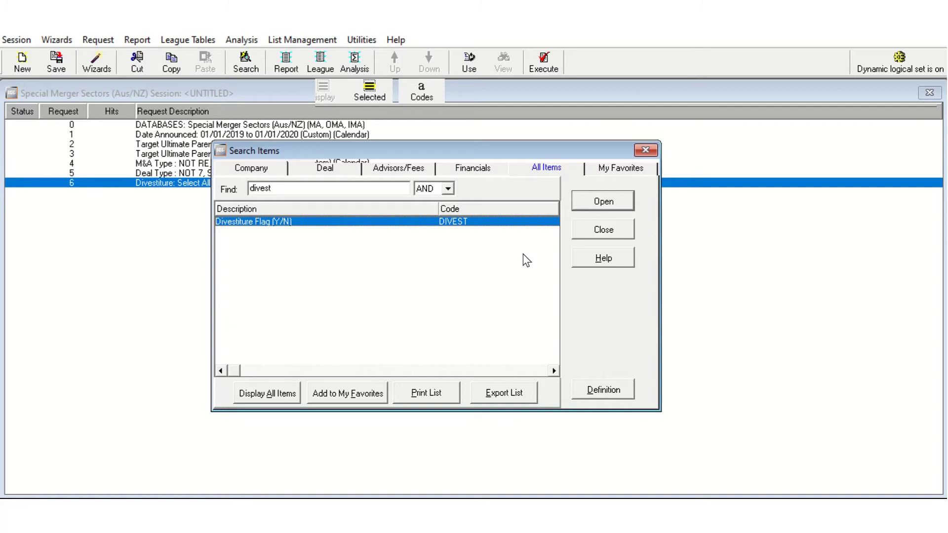
{"action": "left_click", "coordinate": [603, 236]}
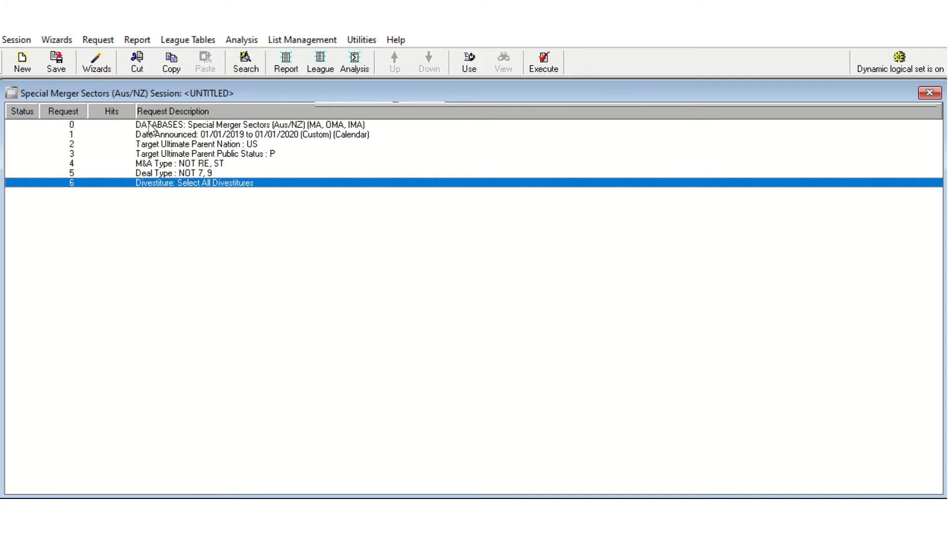
Step: Save the search session as divest2 in the Personal group
{"action": "left_click", "coordinate": [56, 69]}
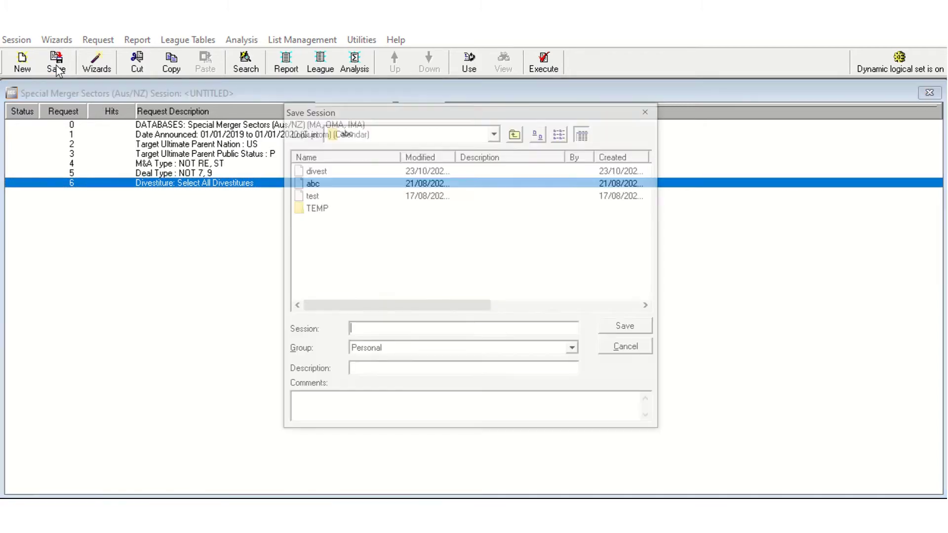
{"action": "left_click", "coordinate": [315, 171]}
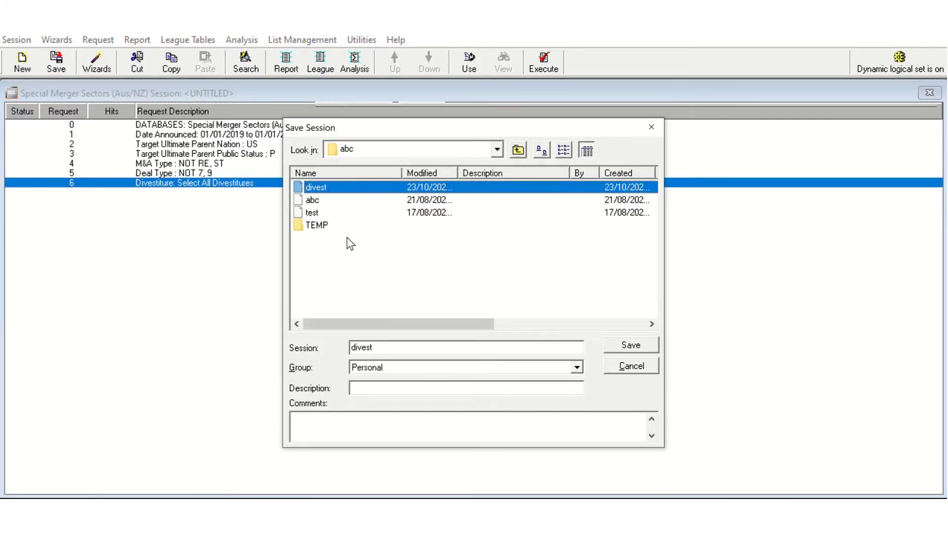
{"action": "left_click", "coordinate": [407, 345]}
{"action": "type", "text": "2"}
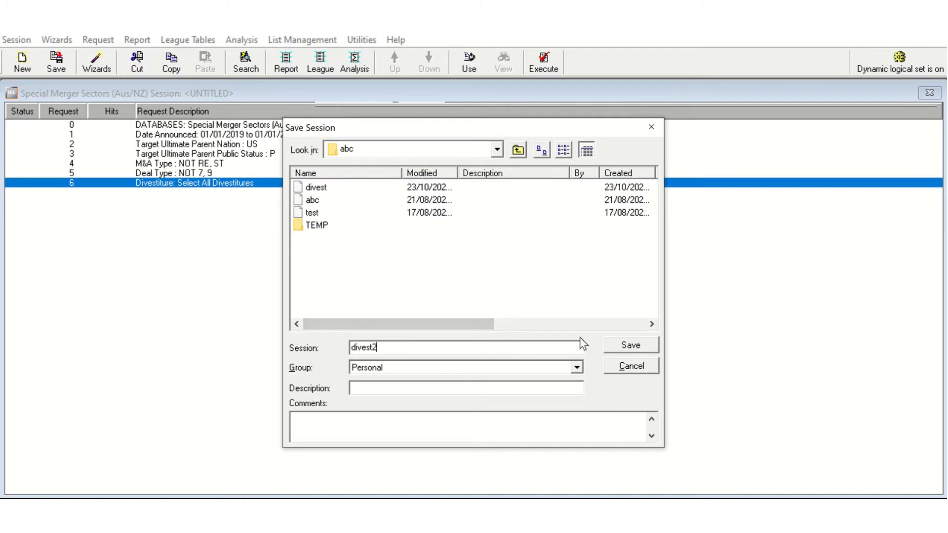
{"action": "left_click", "coordinate": [638, 346]}
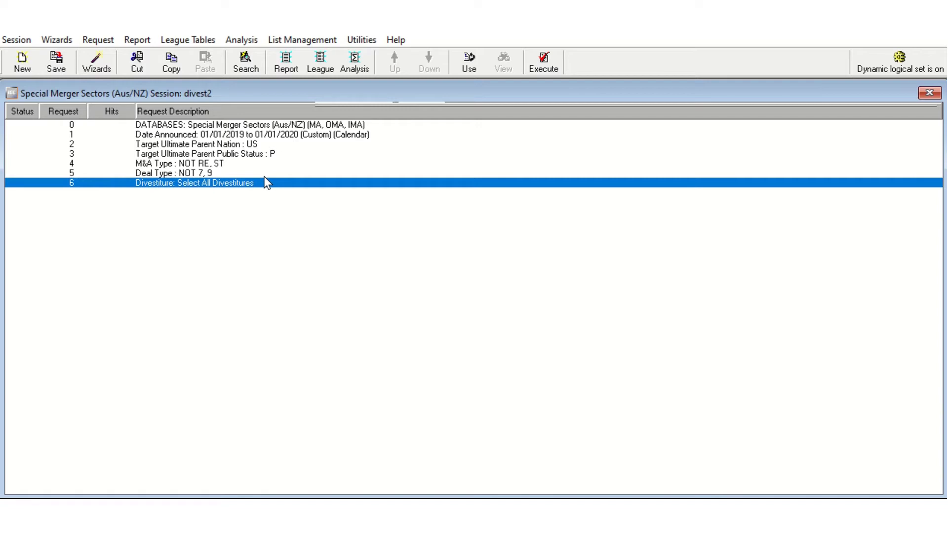
Step: Create a new custom report and review the report items offered under Basics, Multiples and All Items
{"action": "left_click", "coordinate": [138, 43]}
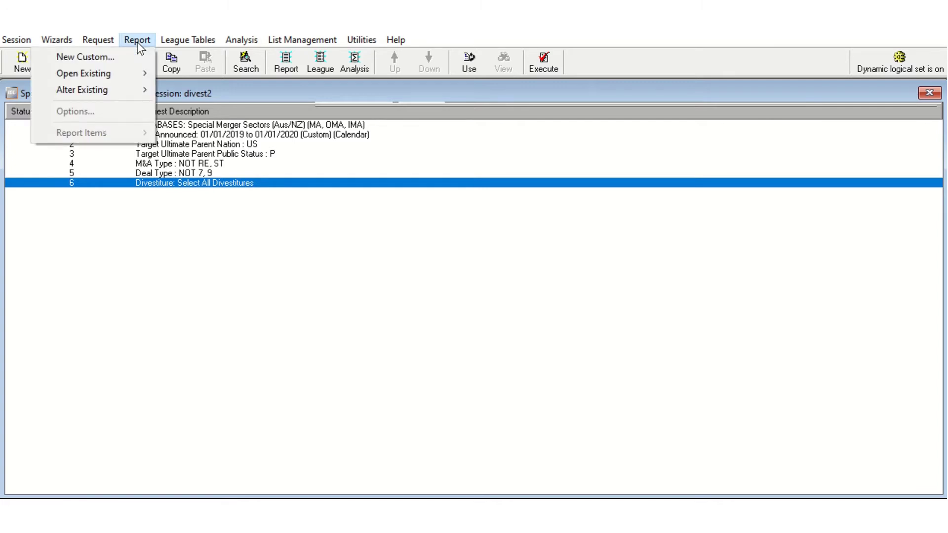
{"action": "left_click", "coordinate": [129, 58]}
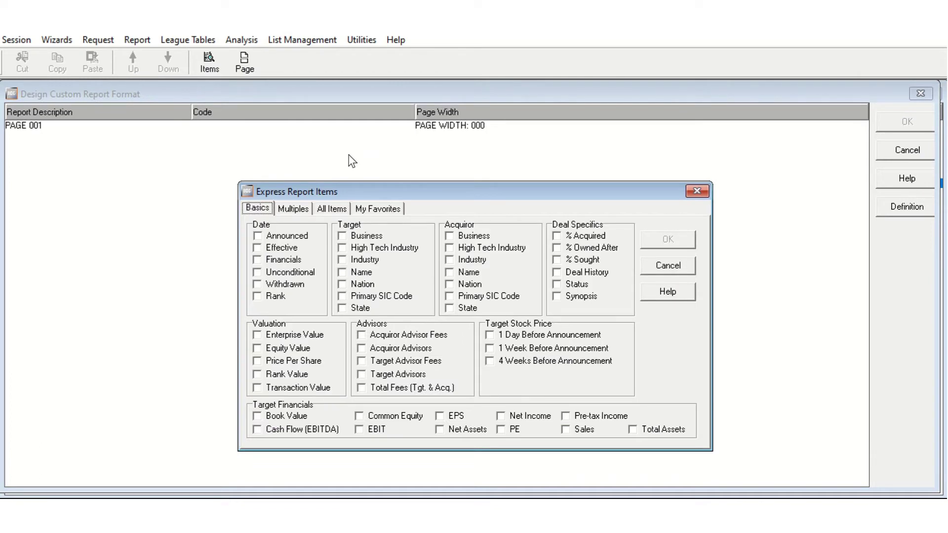
{"action": "left_click_drag", "start_coordinate": [422, 188], "coordinate": [363, 142]}
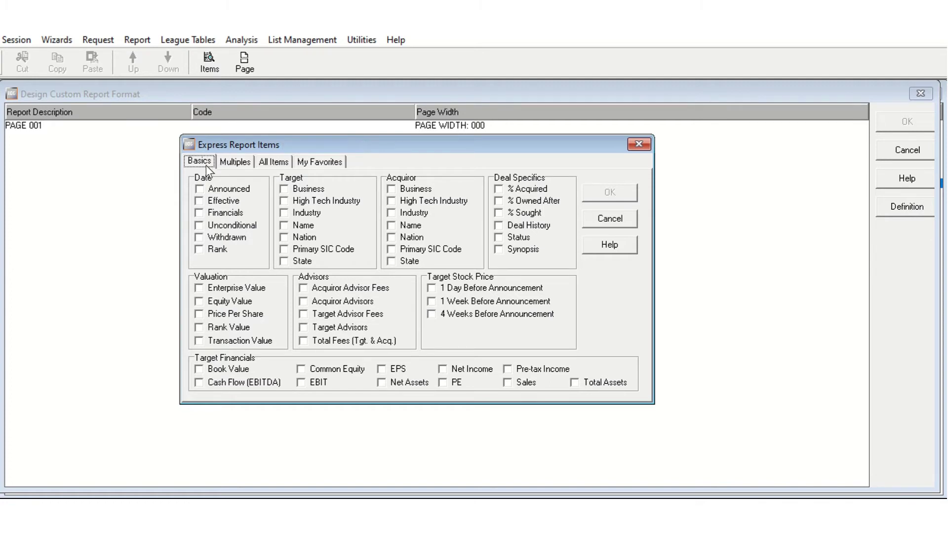
{"action": "left_click", "coordinate": [234, 165]}
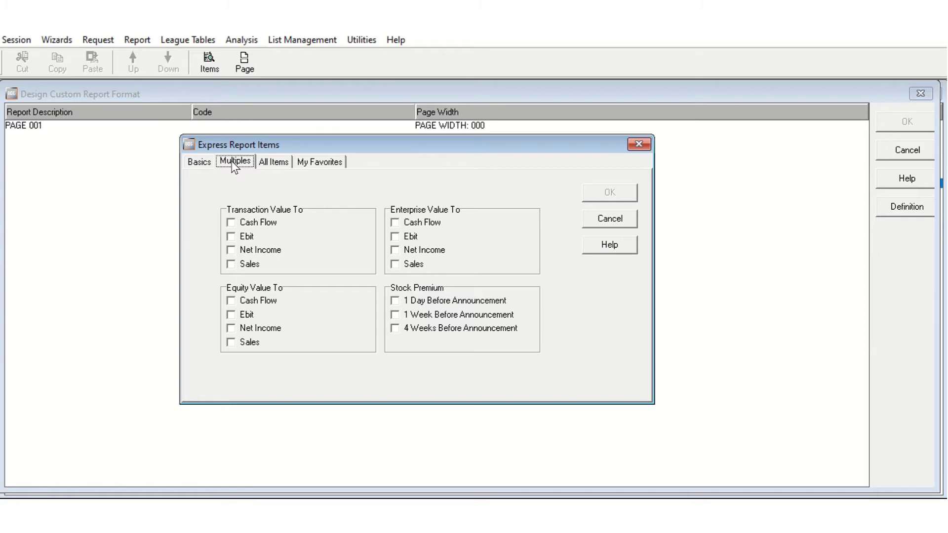
{"action": "left_click", "coordinate": [271, 161]}
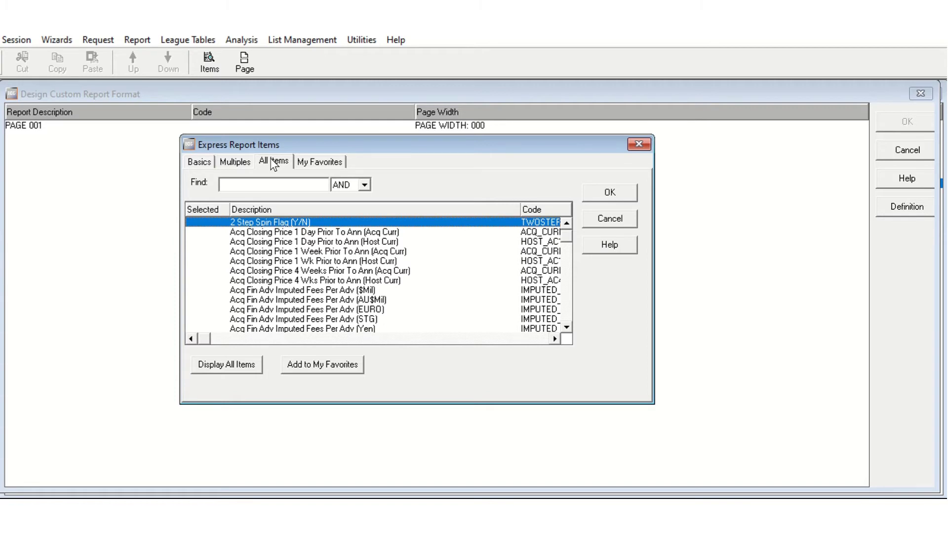
Step: Include the Announced, Effective, Financials, Unconditional and Withdrawn dates from the basic report items
{"action": "left_click", "coordinate": [211, 163]}
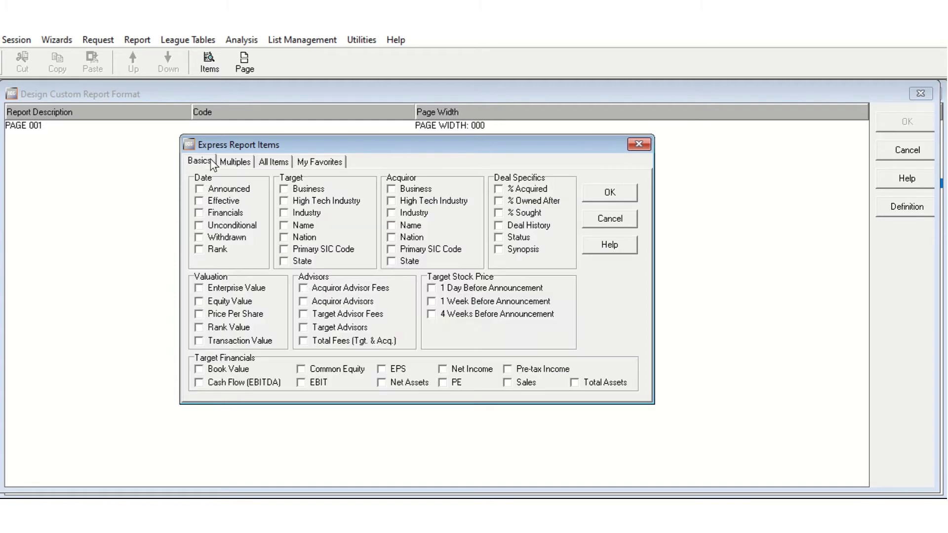
{"action": "left_click", "coordinate": [220, 192]}
{"action": "left_click", "coordinate": [223, 202]}
{"action": "left_click", "coordinate": [223, 211]}
{"action": "left_click", "coordinate": [227, 224]}
{"action": "left_click", "coordinate": [227, 237]}
Step: Include the Target items Business, High Tech Industry, Industry, Name, Nation, Primary SIC Code and State in the report
{"action": "left_click", "coordinate": [302, 189]}
{"action": "left_click", "coordinate": [310, 199]}
{"action": "left_click", "coordinate": [306, 213]}
{"action": "left_click", "coordinate": [304, 225]}
{"action": "left_click", "coordinate": [306, 237]}
{"action": "left_click", "coordinate": [309, 251]}
{"action": "left_click", "coordinate": [304, 260]}
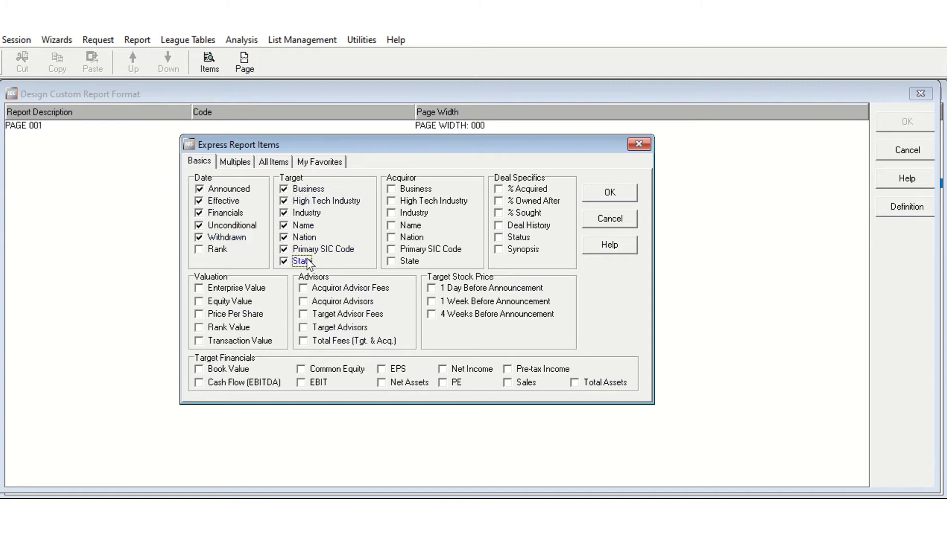
Step: Include the Acquiror items Business, High Tech Industry, Industry, Name, Nation, Primary SIC Code and State in the report
{"action": "left_click", "coordinate": [423, 190]}
{"action": "left_click", "coordinate": [420, 202]}
{"action": "left_click", "coordinate": [415, 213]}
{"action": "left_click", "coordinate": [419, 240]}
{"action": "left_click", "coordinate": [440, 249]}
{"action": "left_click", "coordinate": [419, 261]}
Step: Include the deal specifics % Acquired, % Owned After, % Sought and Status in the report
{"action": "left_click", "coordinate": [531, 192]}
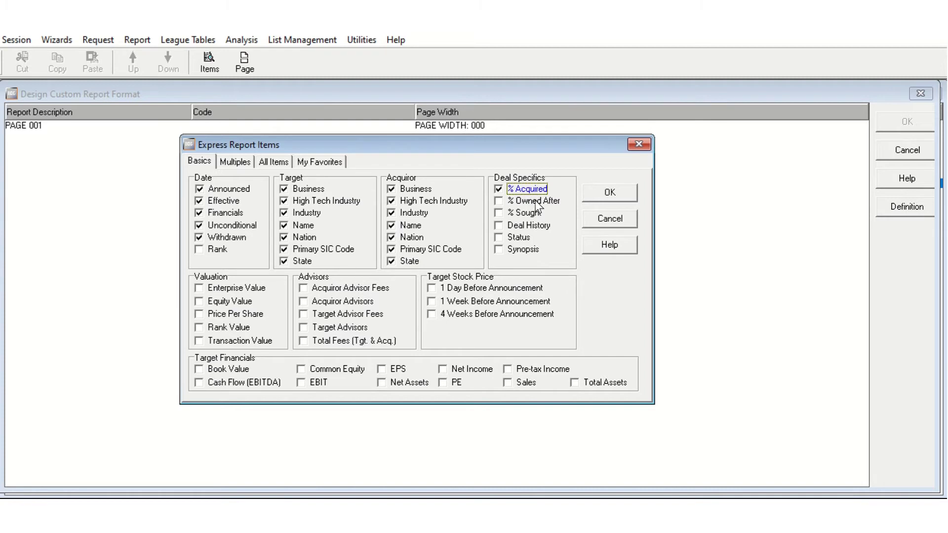
{"action": "left_click", "coordinate": [536, 203]}
{"action": "left_click", "coordinate": [530, 217]}
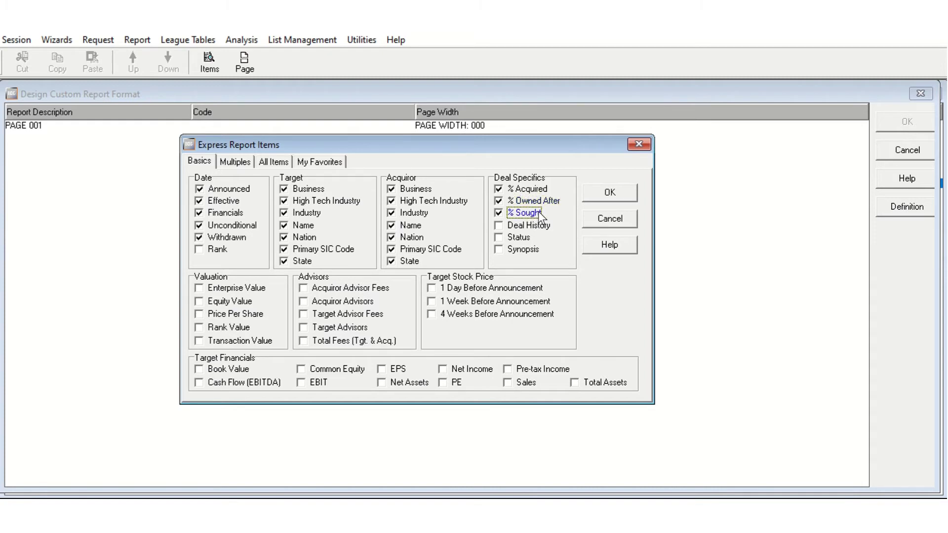
{"action": "left_click", "coordinate": [518, 239]}
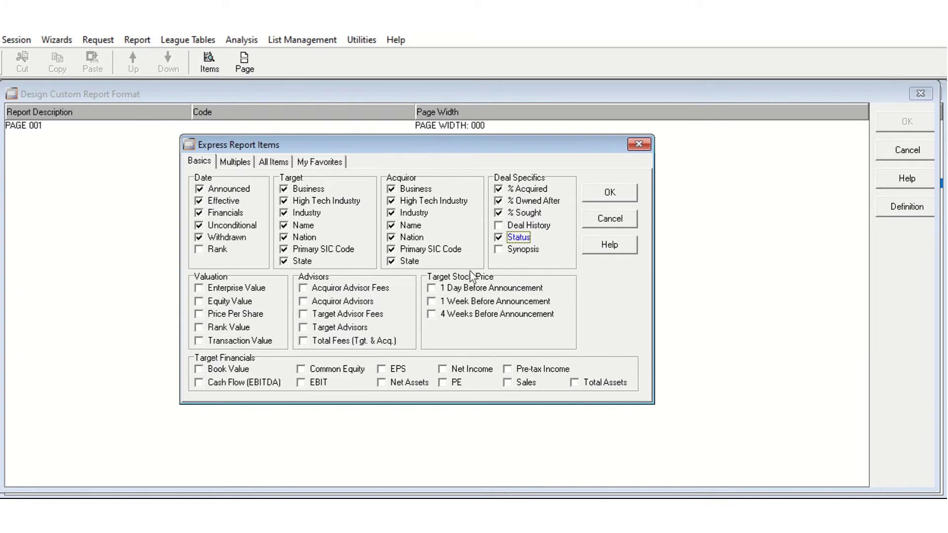
Step: Include the target stock prices 1 day, 1 week and 4 weeks before announcement in the report
{"action": "left_click", "coordinate": [458, 286]}
{"action": "left_click", "coordinate": [453, 302]}
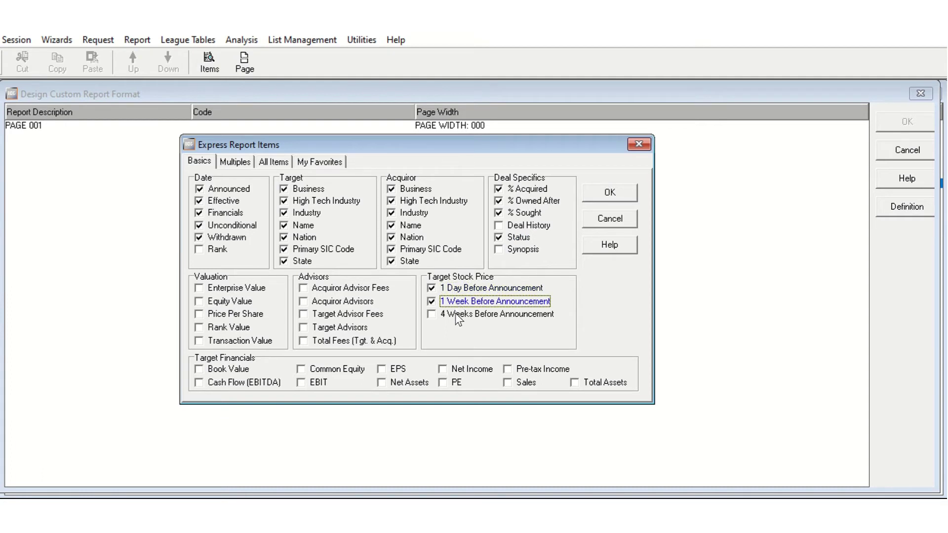
{"action": "left_click", "coordinate": [455, 314]}
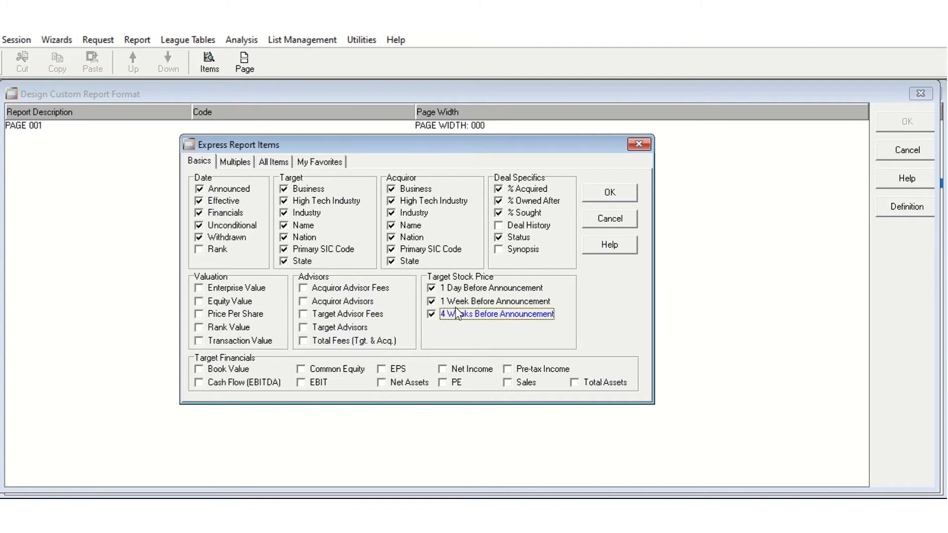
Step: Include the valuation items Enterprise Value, Equity Value, Price Per Share, Rank Value and Transaction Value in the report
{"action": "left_click", "coordinate": [243, 289]}
{"action": "left_click", "coordinate": [244, 302]}
{"action": "left_click", "coordinate": [242, 315]}
{"action": "left_click", "coordinate": [239, 328]}
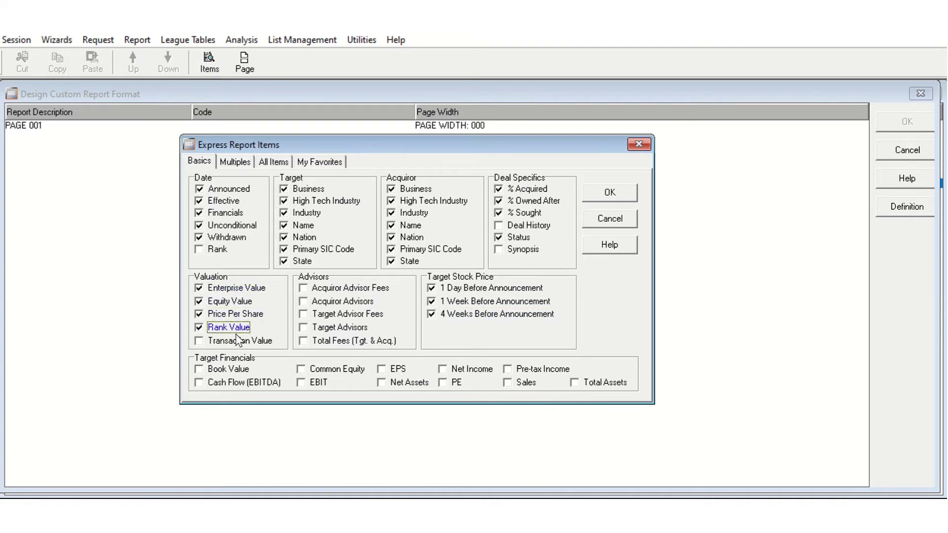
{"action": "left_click", "coordinate": [239, 341]}
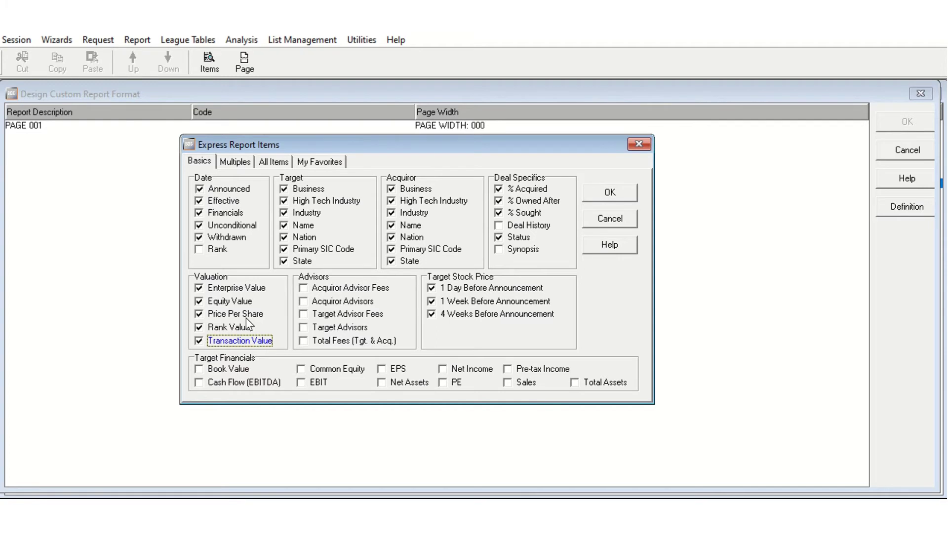
Step: Include the stock premiums 1 day, 1 week and 4 weeks before announcement in the report
{"action": "left_click", "coordinate": [230, 158]}
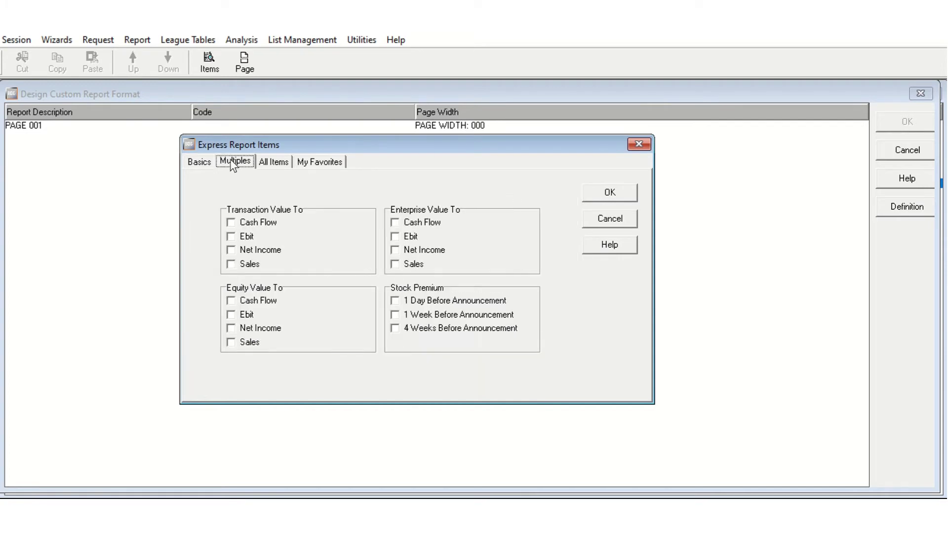
{"action": "left_click", "coordinate": [429, 301]}
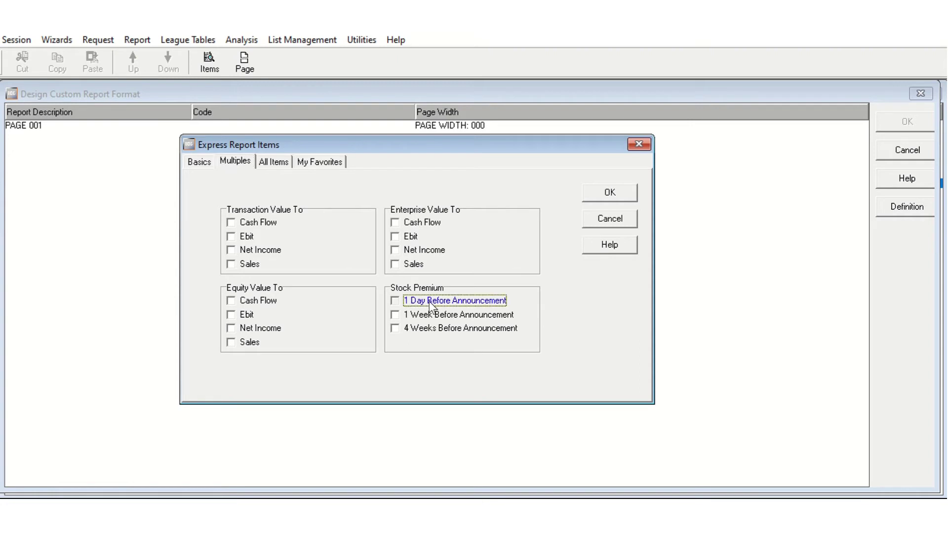
{"action": "left_click", "coordinate": [430, 314]}
{"action": "left_click", "coordinate": [431, 326]}
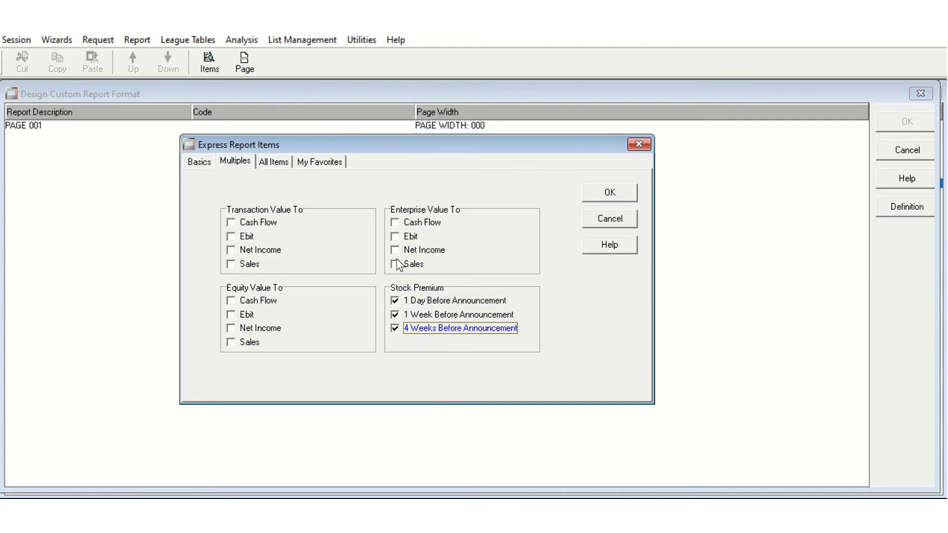
Step: Search all report items for "percent" and include Percentage of Cash, Percentage of Other and Percentage of Stock
{"action": "left_click", "coordinate": [274, 163]}
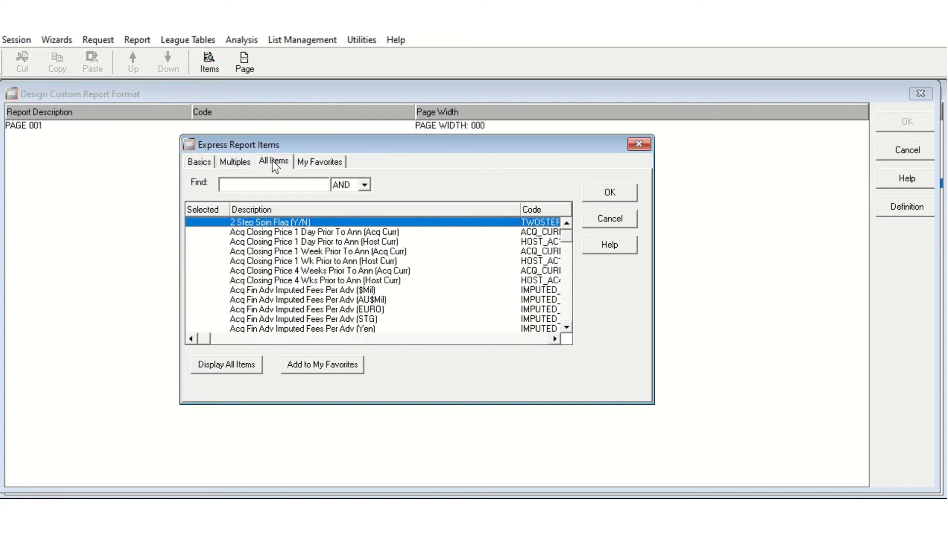
{"action": "left_click", "coordinate": [285, 188]}
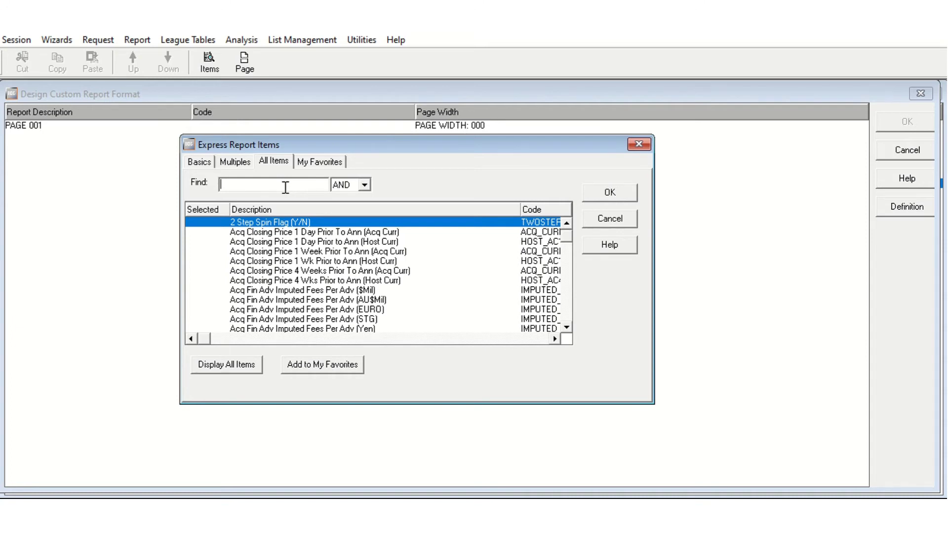
{"action": "type", "text": "perc"}
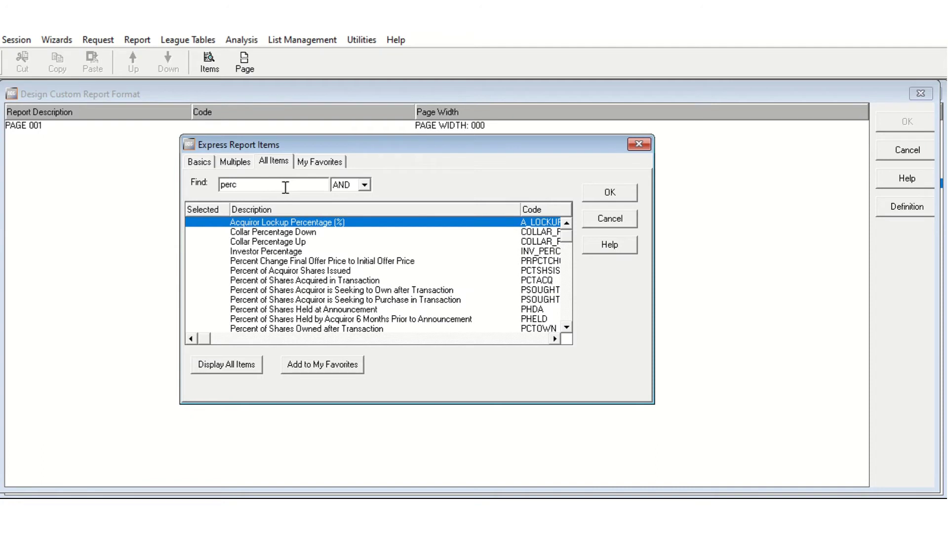
{"action": "type", "text": "ent"}
{"action": "left_click", "coordinate": [568, 326]}
{"action": "left_click", "coordinate": [571, 324]}
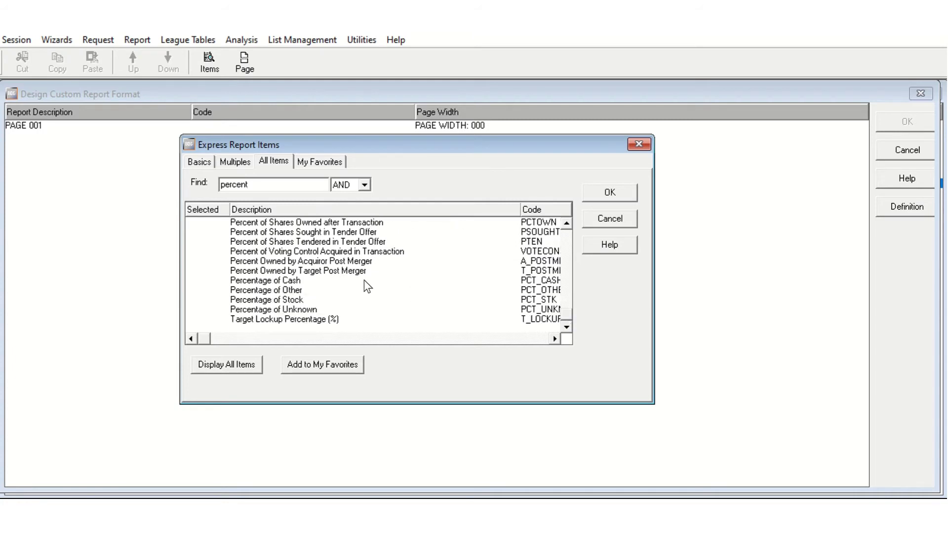
{"action": "double_click", "coordinate": [303, 281]}
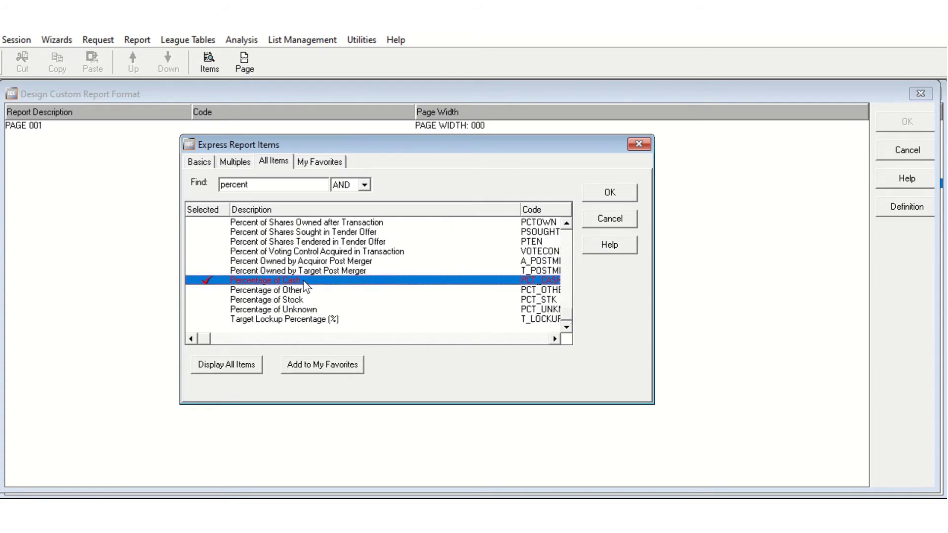
{"action": "double_click", "coordinate": [303, 290]}
{"action": "double_click", "coordinate": [306, 300]}
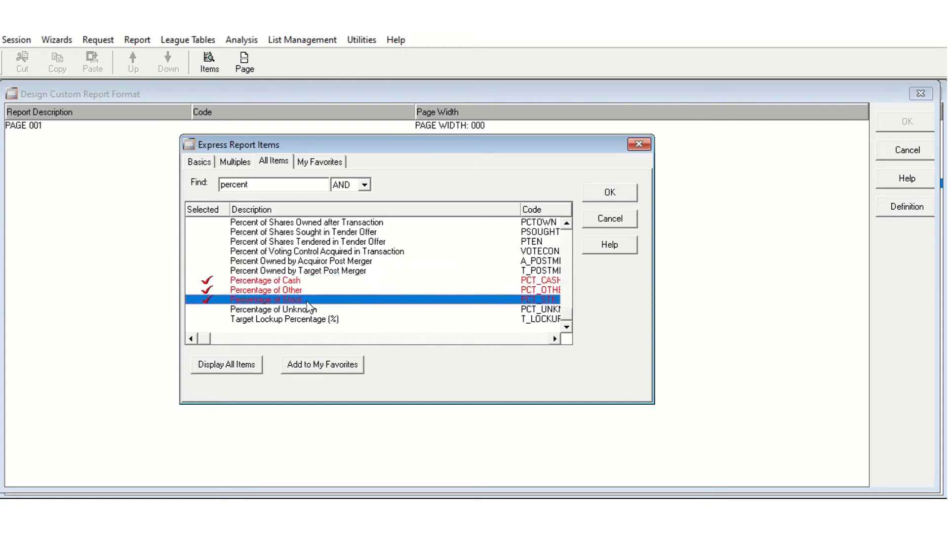
Step: Include the percent of shares acquired, sought to own, sought to purchase, held at announcement, and held by the acquiror 6 months prior
{"action": "left_click", "coordinate": [567, 223]}
{"action": "left_click", "coordinate": [567, 223]}
{"action": "left_click", "coordinate": [567, 223]}
{"action": "left_click", "coordinate": [567, 223]}
{"action": "left_click", "coordinate": [567, 223]}
{"action": "left_click", "coordinate": [567, 223]}
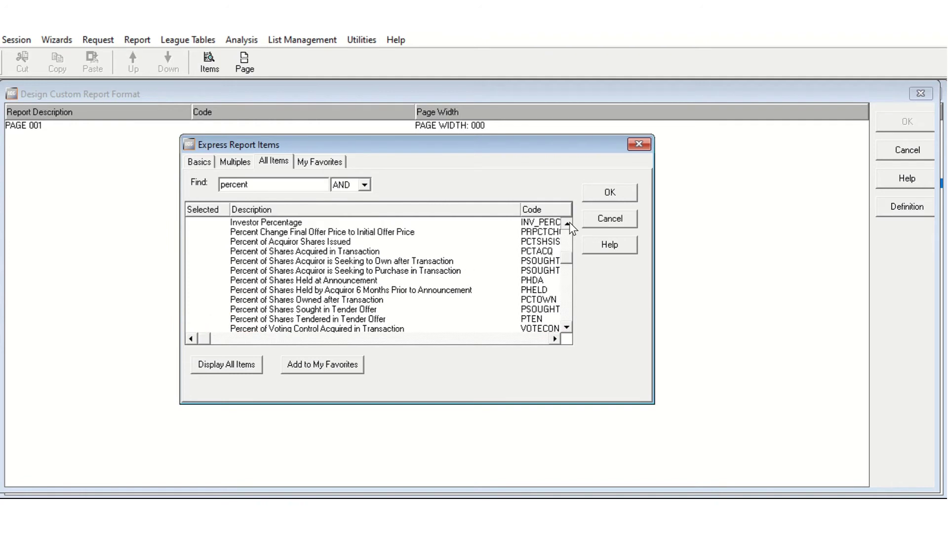
{"action": "double_click", "coordinate": [342, 253]}
{"action": "double_click", "coordinate": [347, 270]}
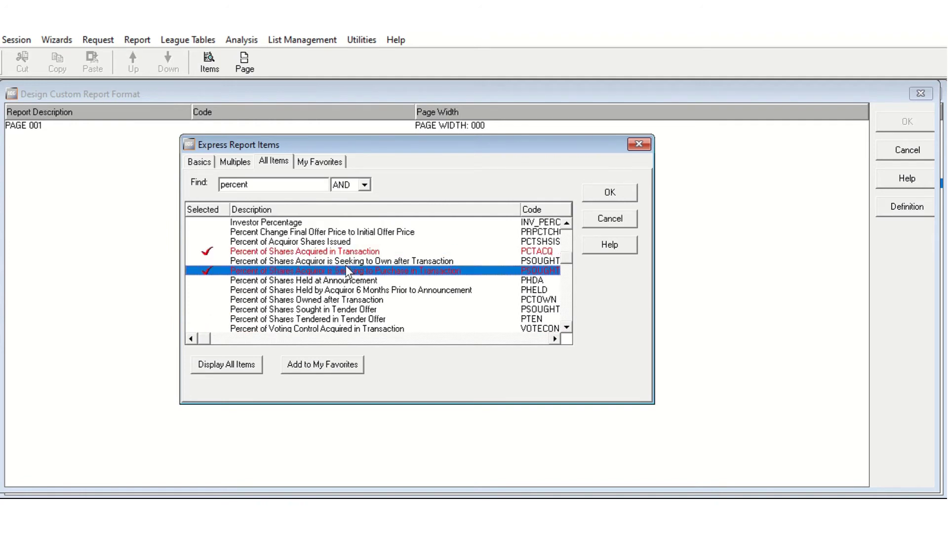
{"action": "double_click", "coordinate": [351, 261]}
{"action": "double_click", "coordinate": [360, 280]}
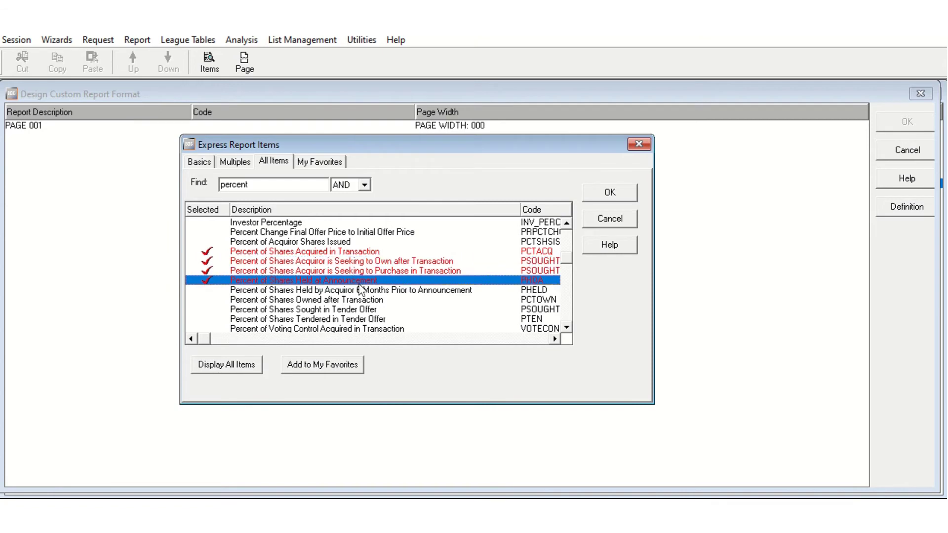
{"action": "double_click", "coordinate": [363, 290]}
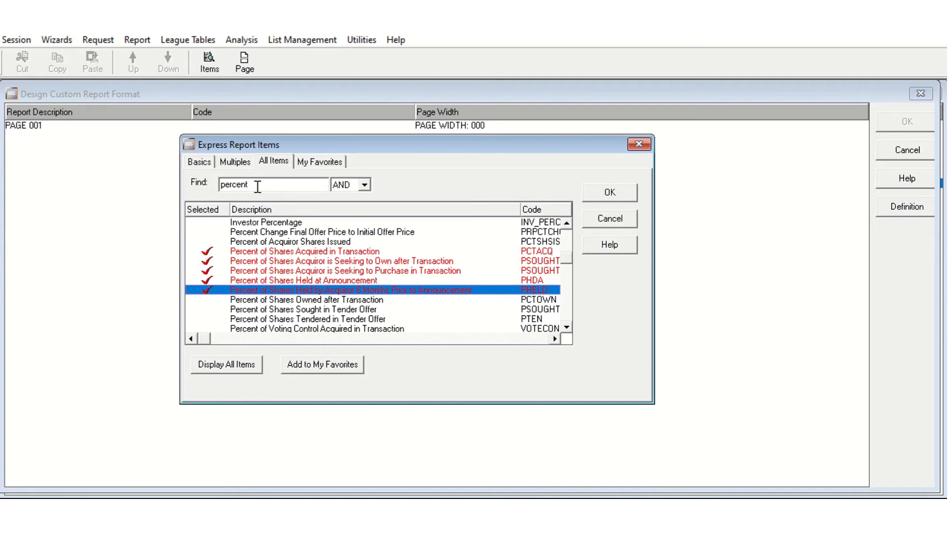
Step: Search all report items for "number" and include Number of Bidders in the report
{"action": "left_click_drag", "start_coordinate": [257, 187], "coordinate": [159, 180]}
{"action": "type", "text": "n"}
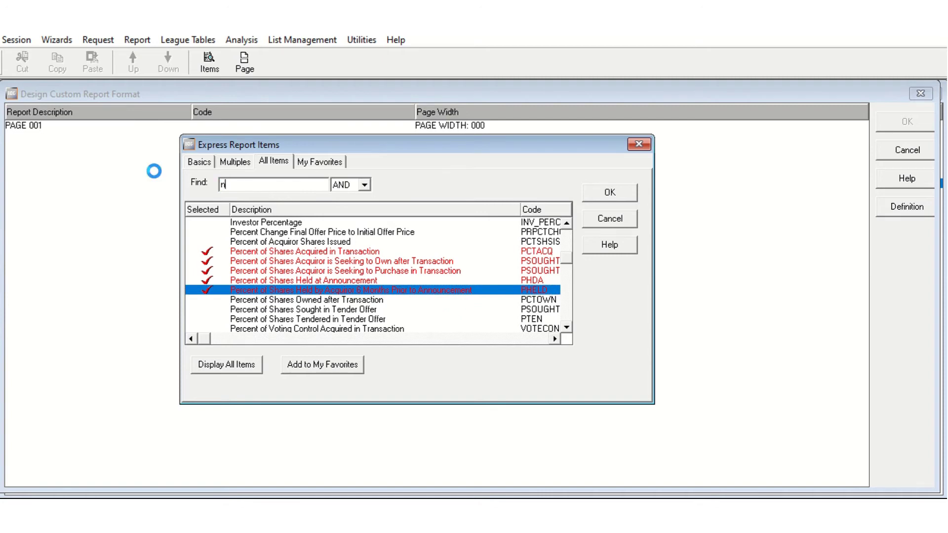
{"action": "type", "text": "um"}
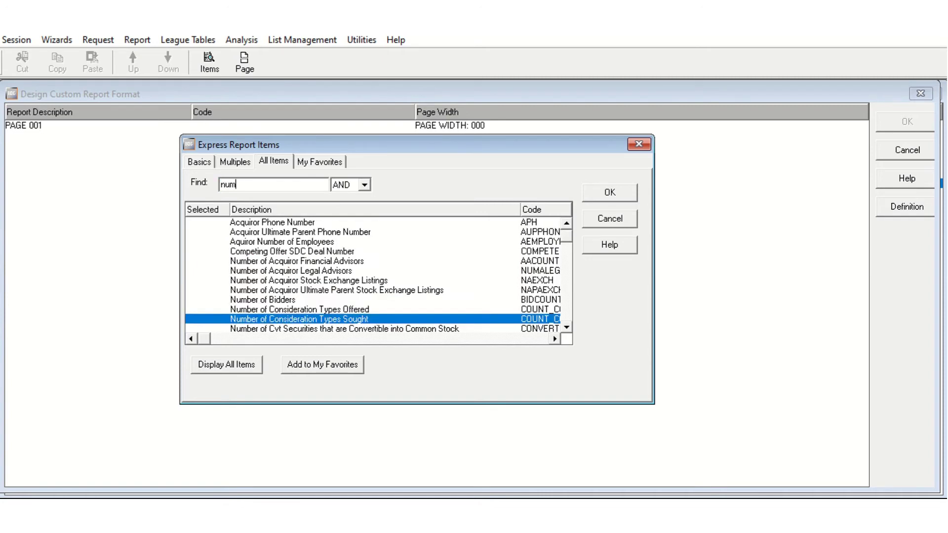
{"action": "type", "text": "ber"}
{"action": "left_click", "coordinate": [295, 300]}
{"action": "double_click", "coordinate": [295, 300]}
Step: Search the items for "cusip" and include Acquiror 6-digit CUSIP and Acquiror Ultimate Parent 6-digit CUSIP
{"action": "left_click_drag", "start_coordinate": [266, 184], "coordinate": [200, 184]}
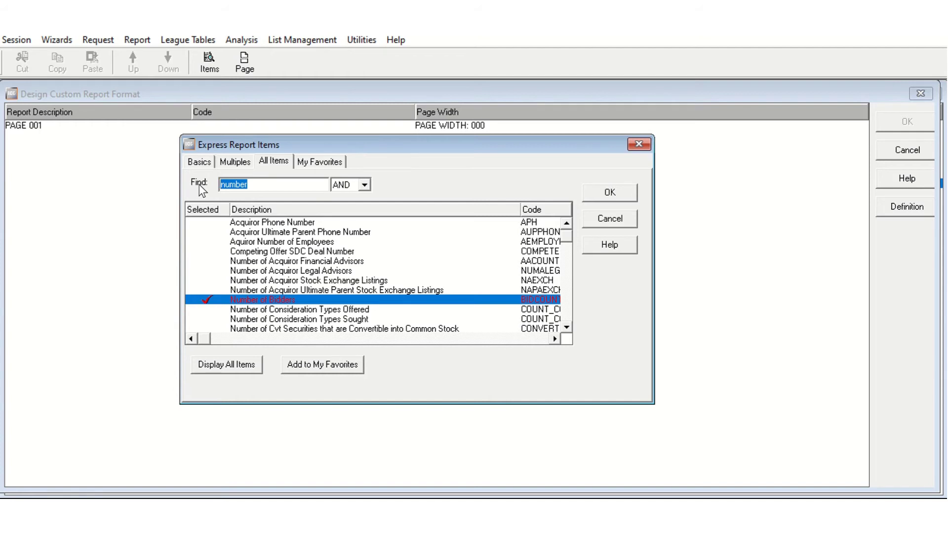
{"action": "type", "text": "cusi"}
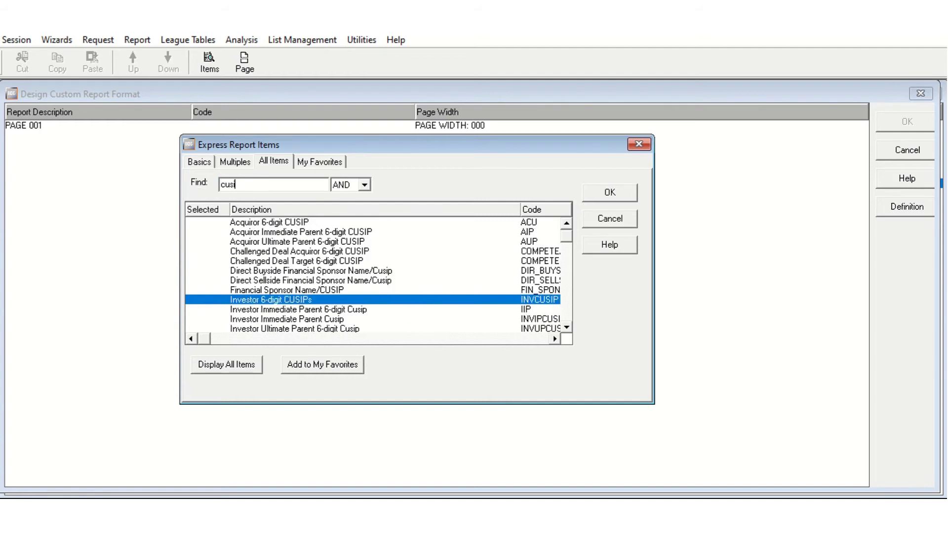
{"action": "type", "text": "p"}
{"action": "double_click", "coordinate": [293, 223]}
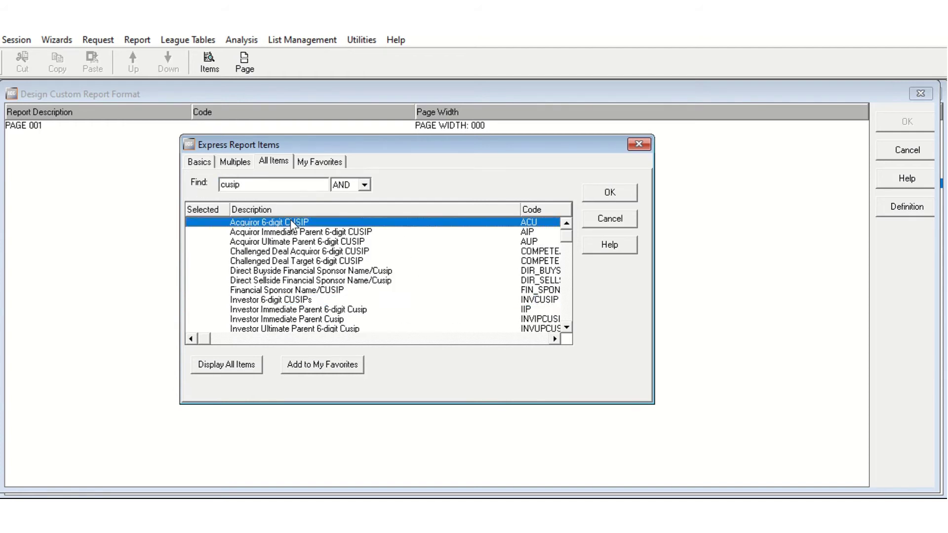
{"action": "double_click", "coordinate": [307, 242]}
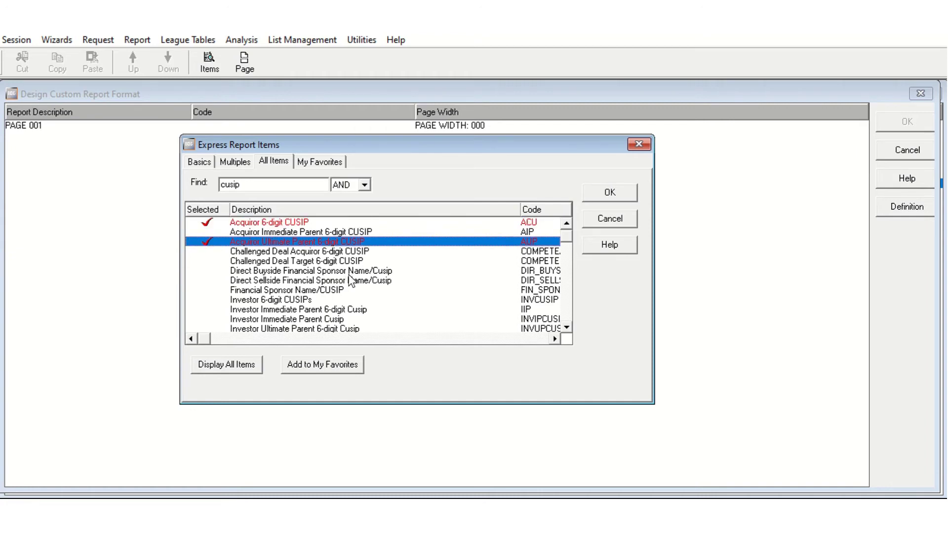
Step: Include Target 6-digit CUSIP and Target Ultimate Parent 6-digit CUSIP from the CUSIP items
{"action": "left_click", "coordinate": [566, 328]}
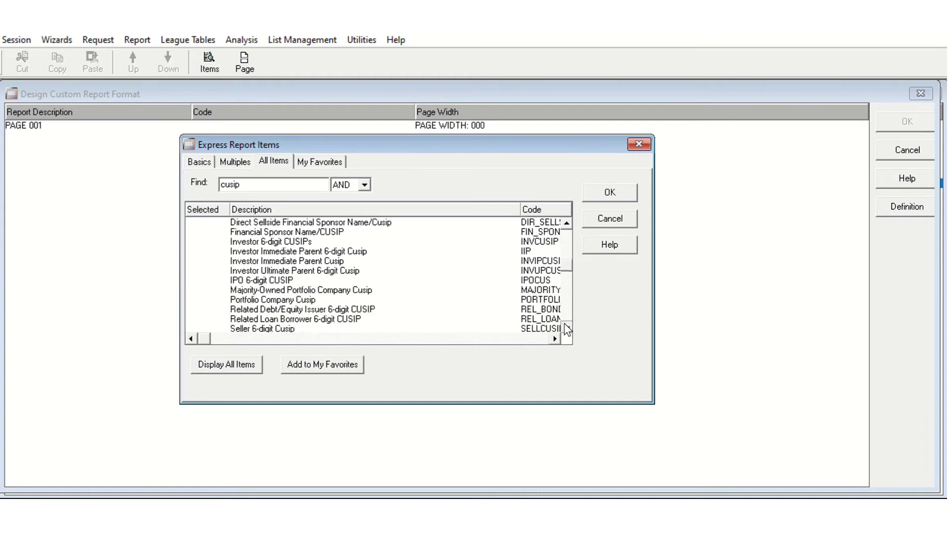
{"action": "left_click", "coordinate": [566, 327]}
{"action": "double_click", "coordinate": [298, 329]}
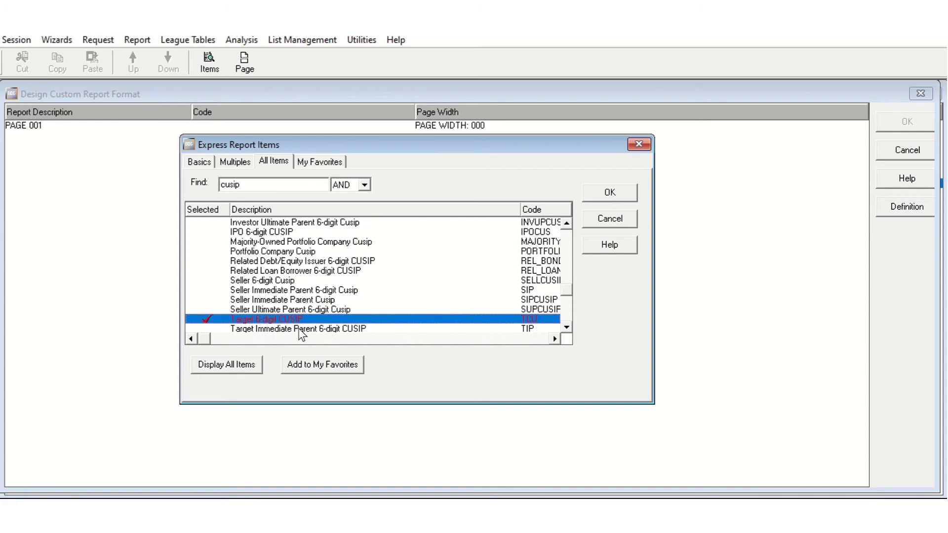
{"action": "left_click", "coordinate": [568, 329]}
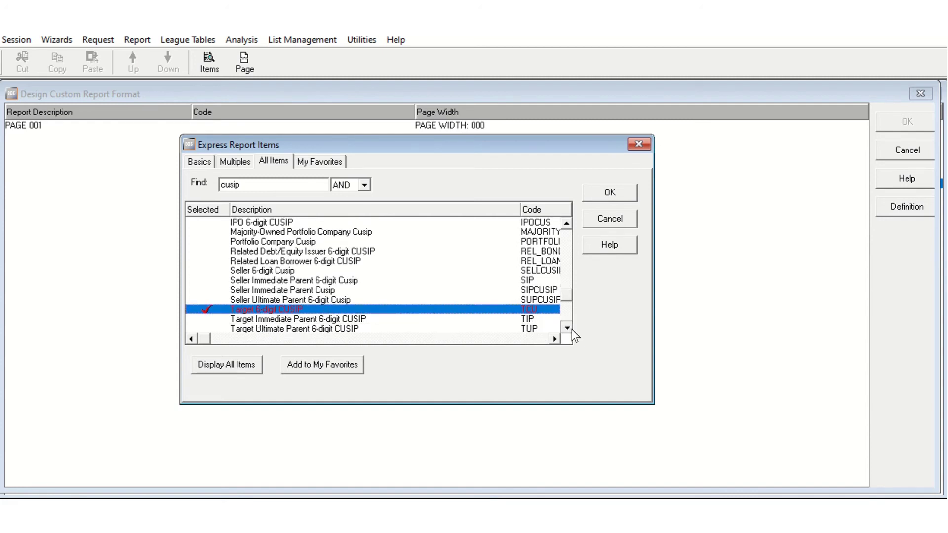
{"action": "left_click", "coordinate": [567, 329]}
{"action": "left_click", "coordinate": [371, 320]}
{"action": "double_click", "coordinate": [371, 322]}
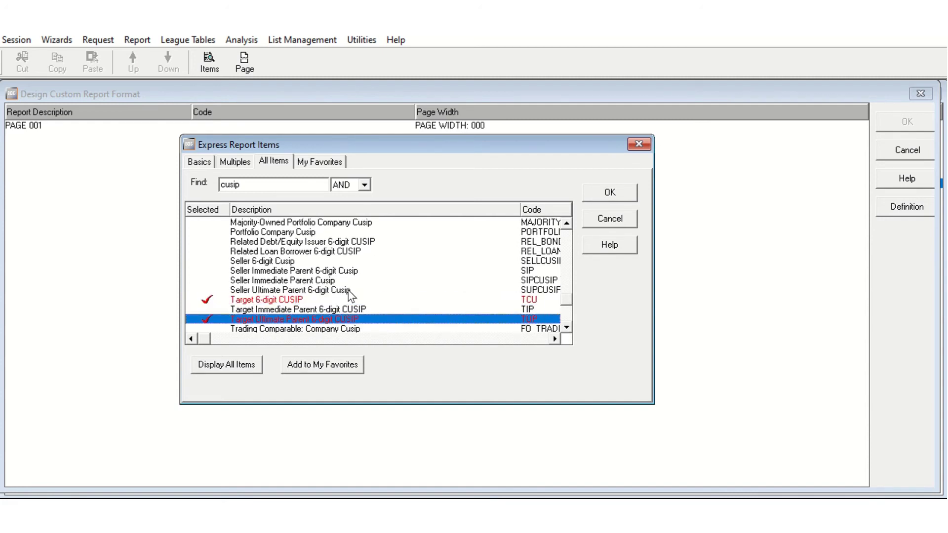
Step: Search the items for "sdc" and include SDC Deal Type and SDC Deal Number in the report
{"action": "left_click_drag", "start_coordinate": [259, 184], "coordinate": [223, 184]}
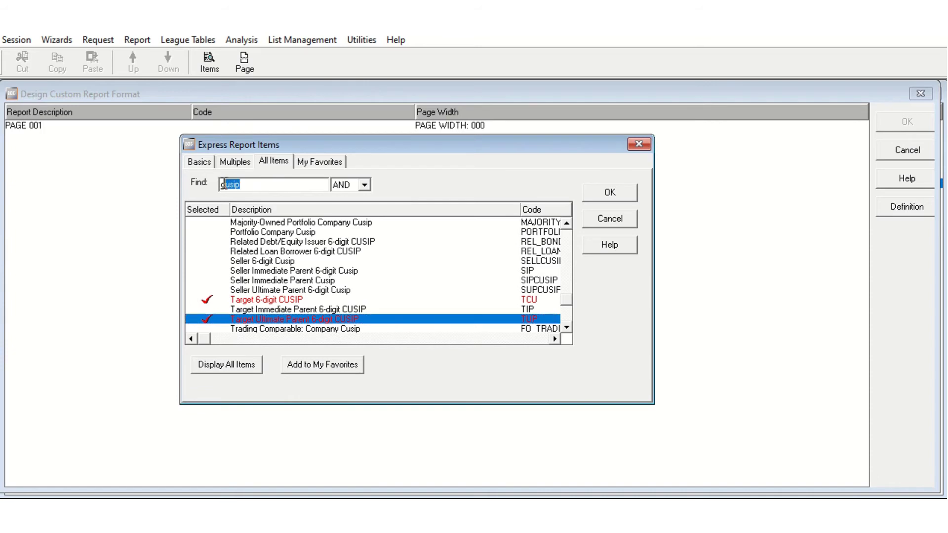
{"action": "type", "text": "sdc"}
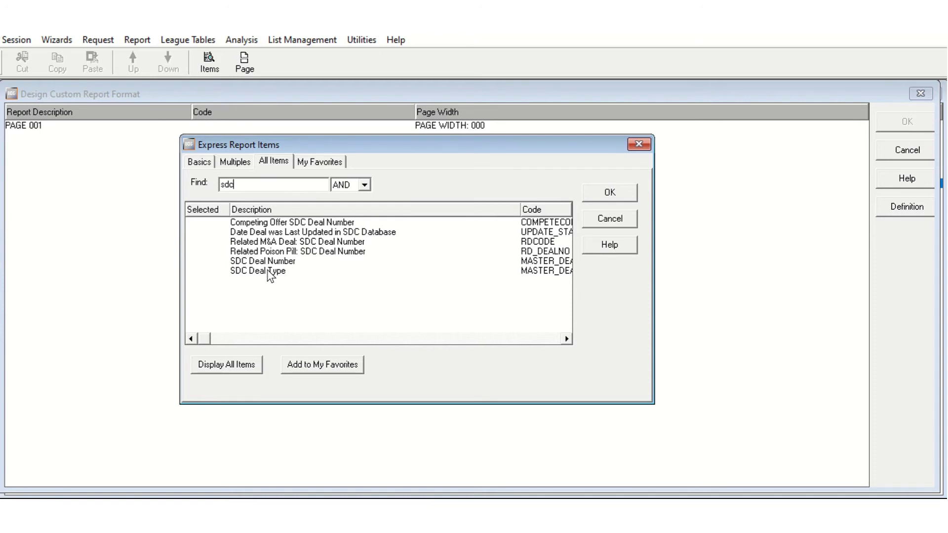
{"action": "left_click", "coordinate": [269, 275]}
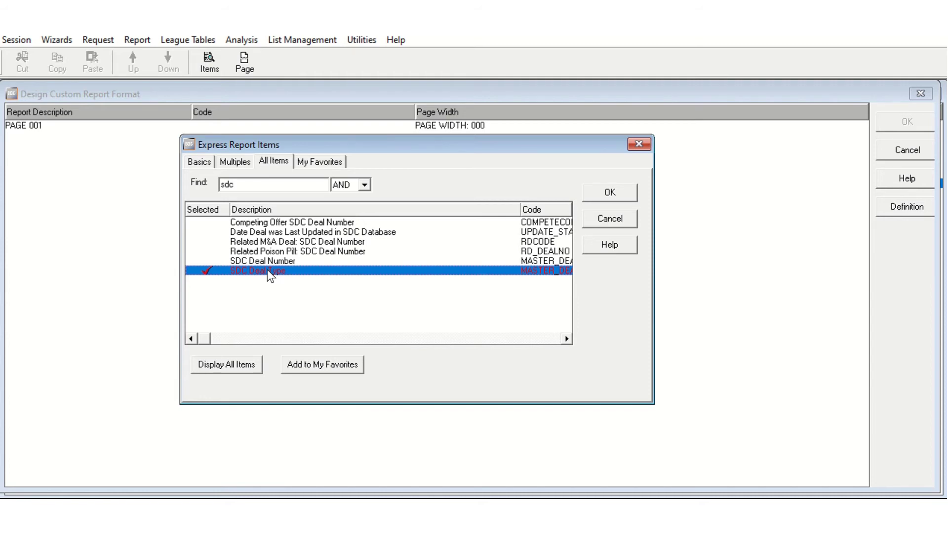
{"action": "double_click", "coordinate": [293, 260]}
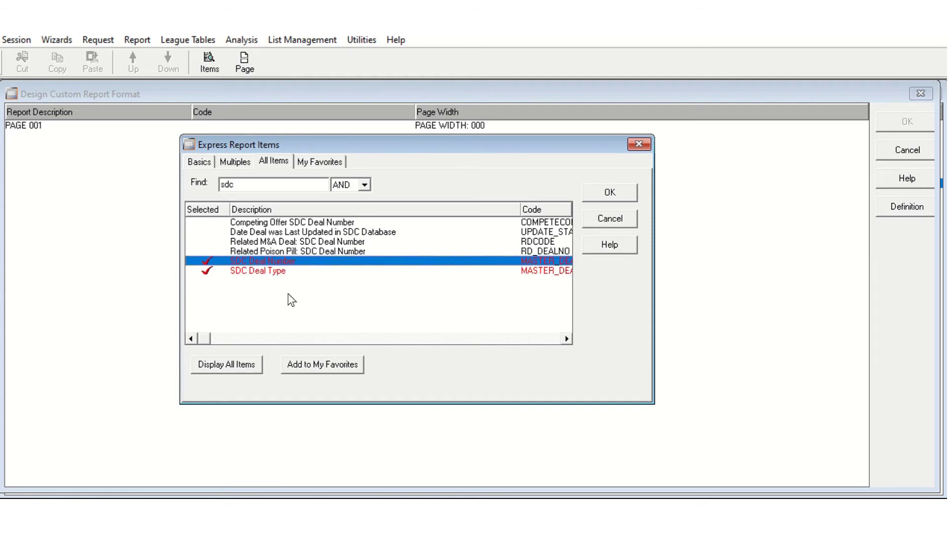
{"action": "left_click", "coordinate": [275, 273]}
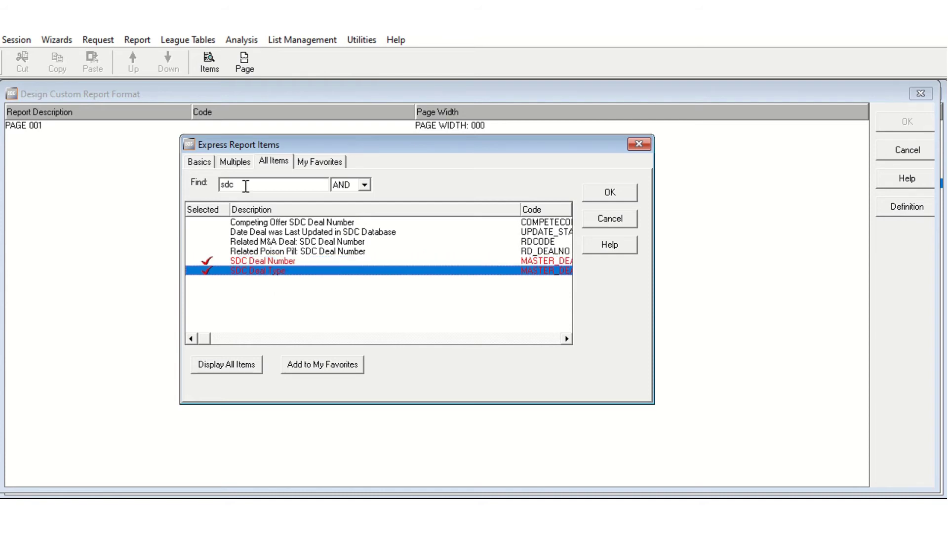
Step: Search the items for "dive", include Divestiture Flag (Y/N), and accept the complete item selection
{"action": "double_click", "coordinate": [218, 184]}
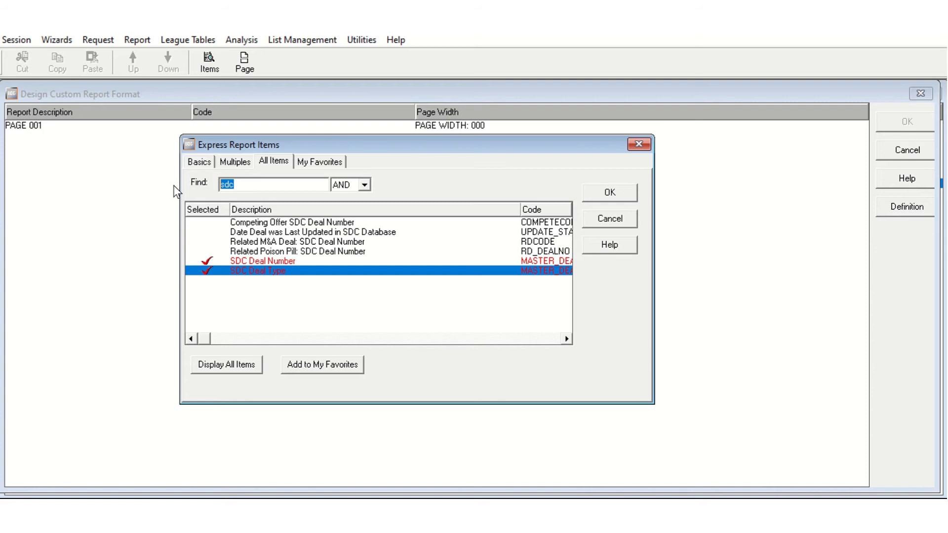
{"action": "type", "text": "dive"}
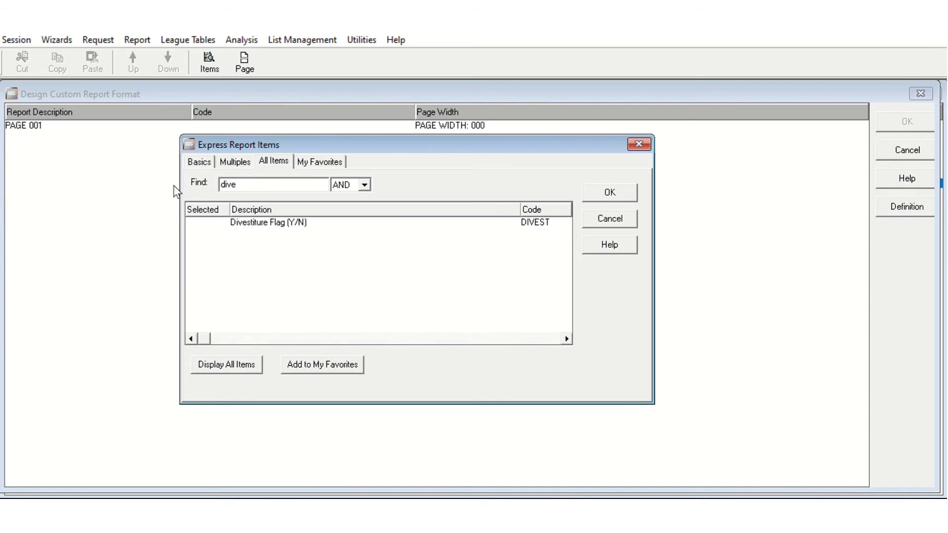
{"action": "left_click", "coordinate": [275, 223]}
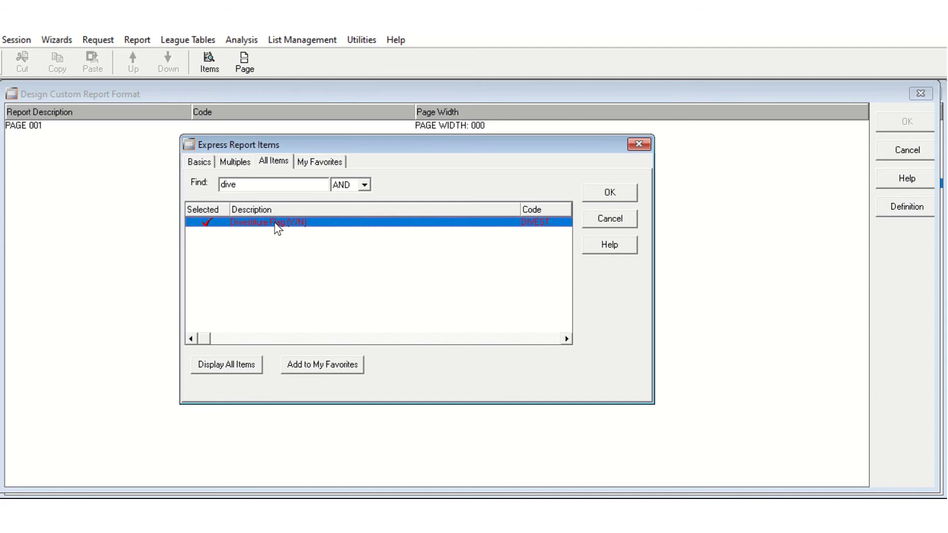
{"action": "left_click", "coordinate": [614, 192]}
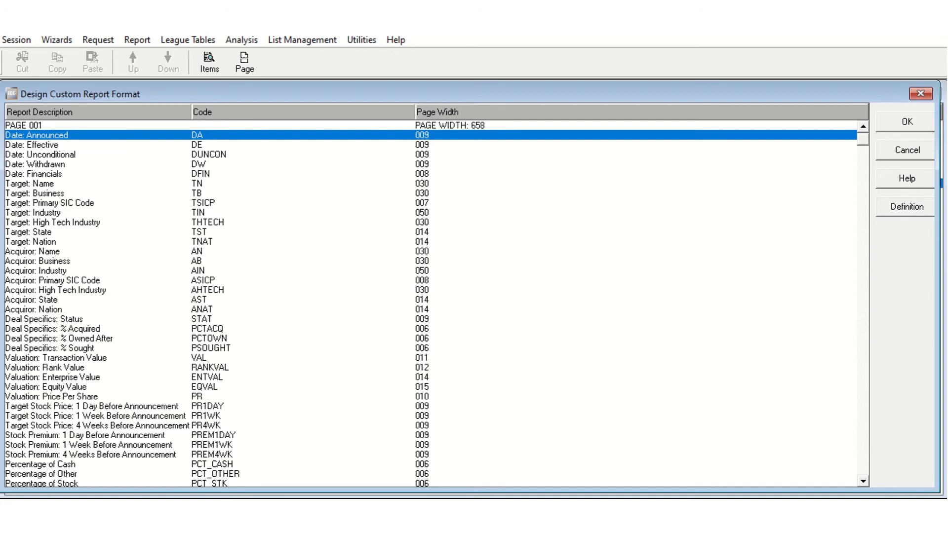
Step: Finish the custom report design at its current page width and save the report as divest2 in the Personal group
{"action": "left_click", "coordinate": [892, 126]}
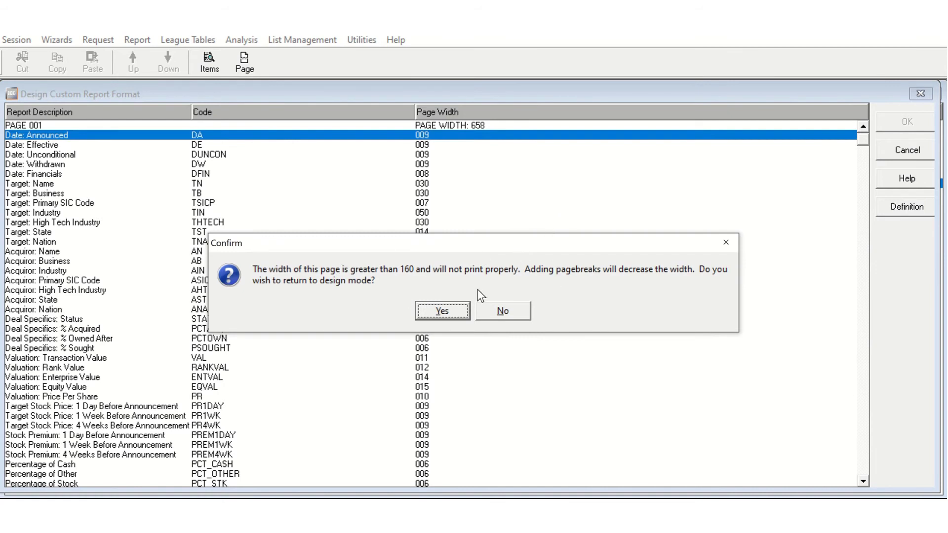
{"action": "left_click", "coordinate": [514, 310]}
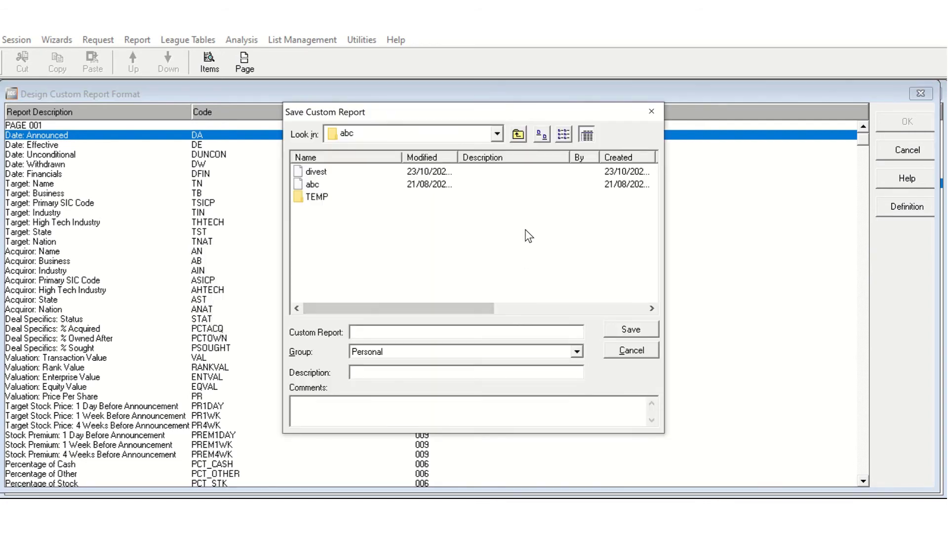
{"action": "left_click", "coordinate": [309, 175]}
{"action": "left_click", "coordinate": [429, 347]}
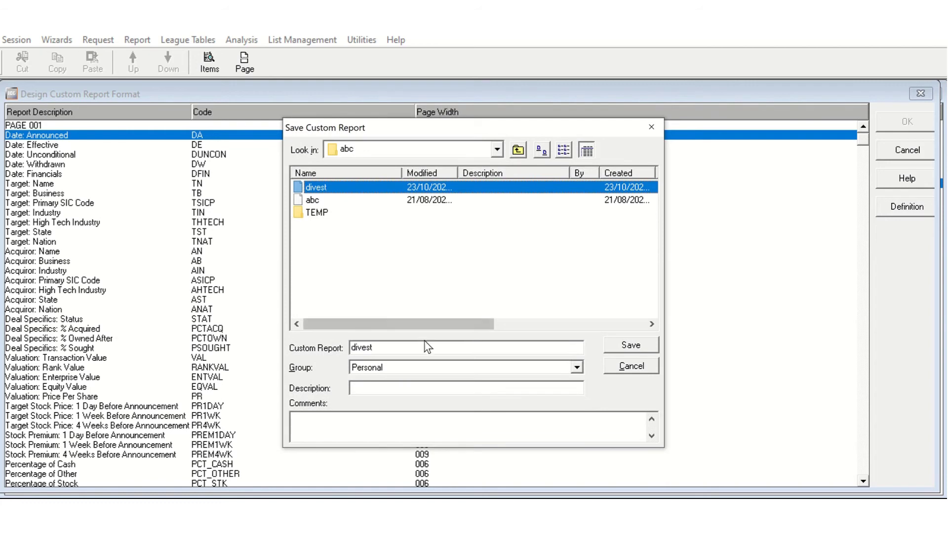
{"action": "type", "text": "2"}
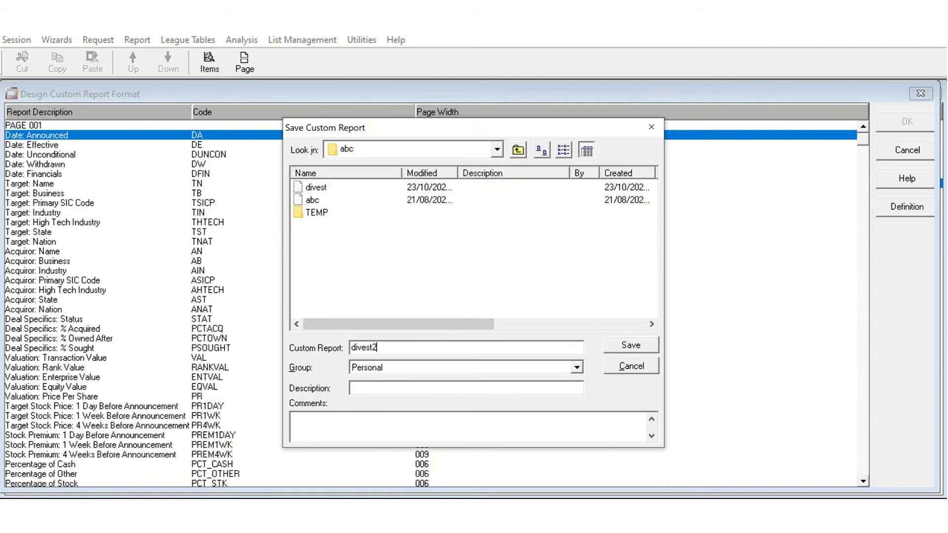
{"action": "left_click", "coordinate": [639, 348]}
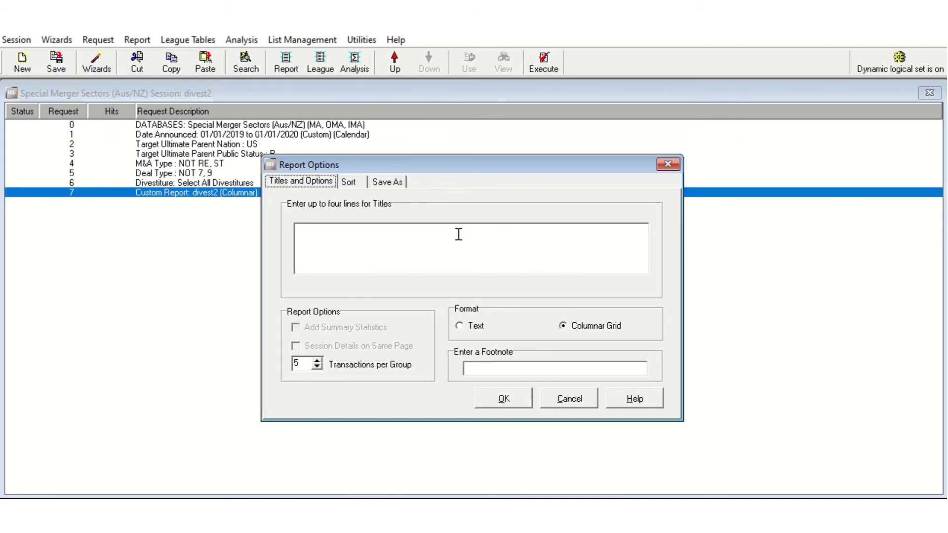
Step: Set the report output to save as an MS Excel (*.xls) file named divest
{"action": "left_click", "coordinate": [395, 182]}
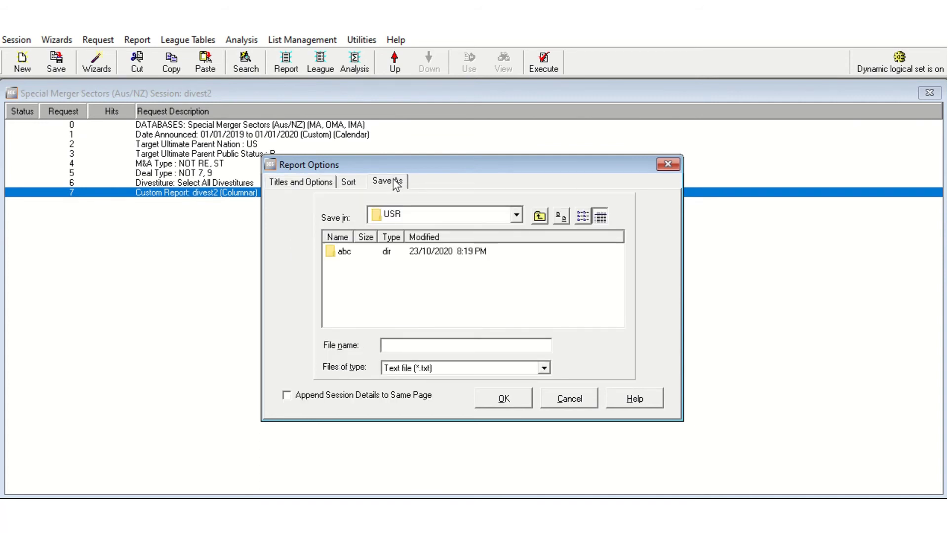
{"action": "left_click", "coordinate": [430, 347]}
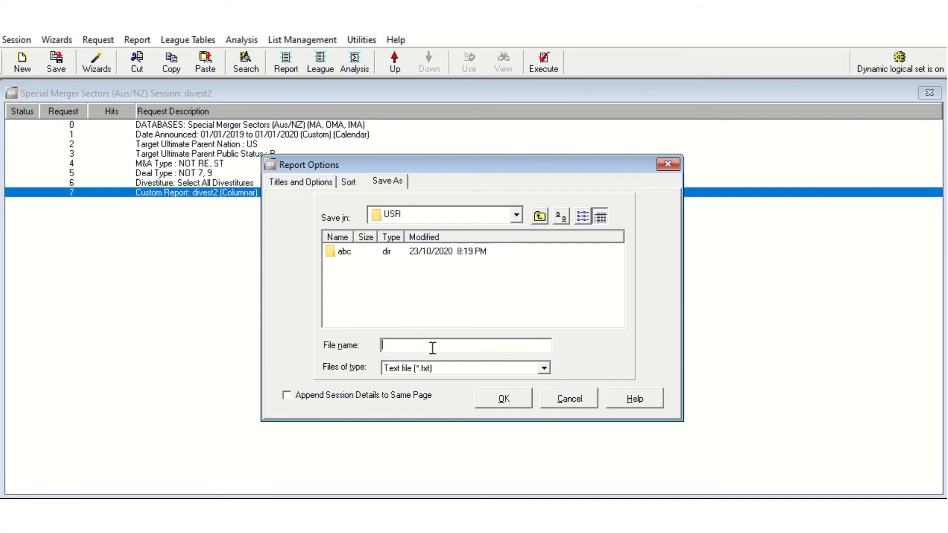
{"action": "left_click", "coordinate": [543, 368]}
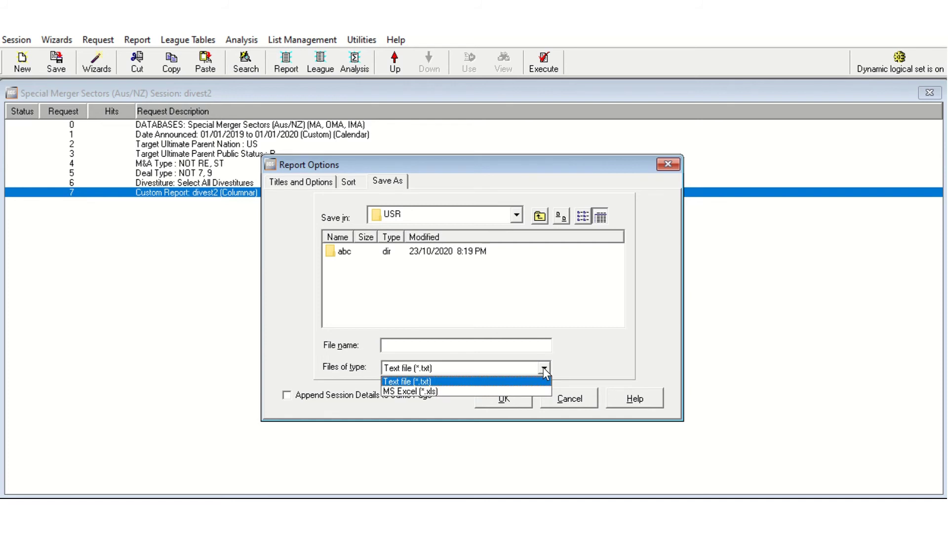
{"action": "left_click", "coordinate": [442, 392]}
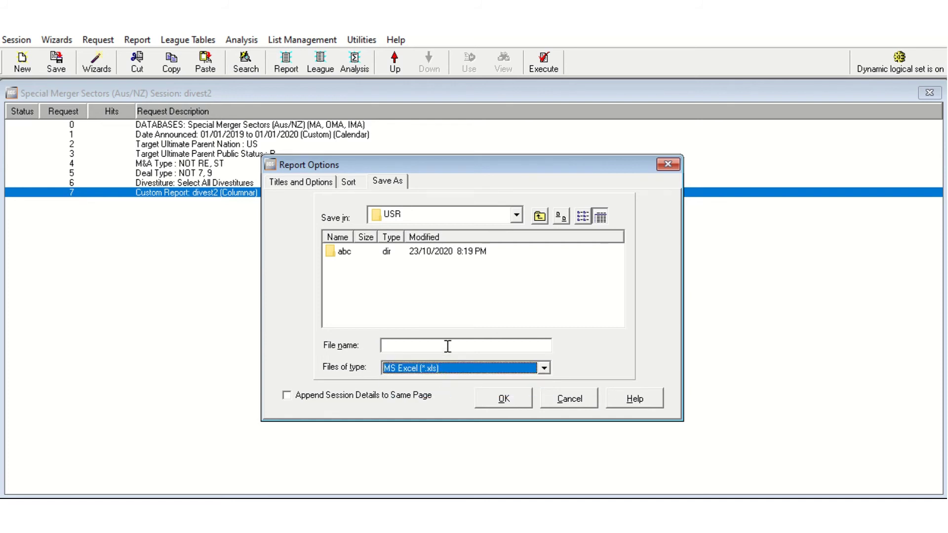
{"action": "left_click", "coordinate": [448, 346]}
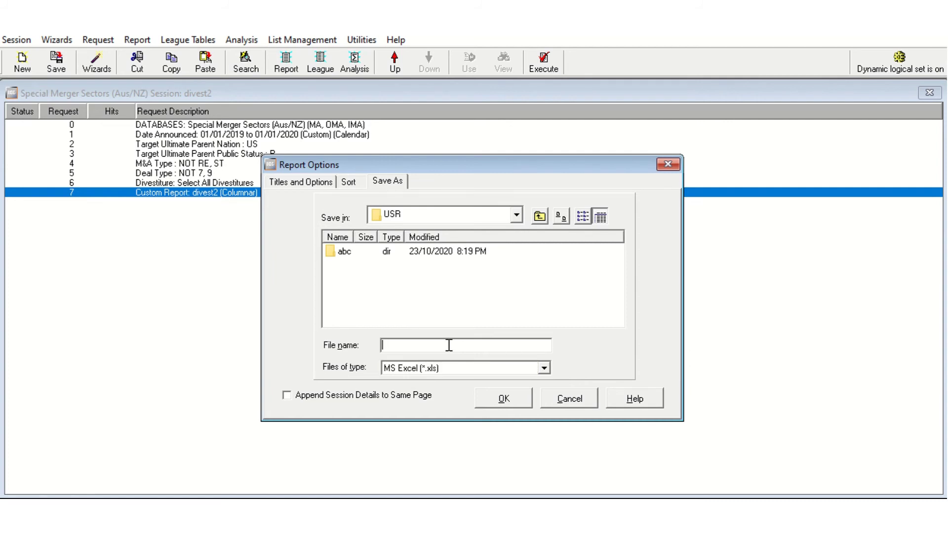
{"action": "type", "text": "divest"}
Step: Keep USR as the output file's folder, accept the report options, and execute the session's requests
{"action": "left_click", "coordinate": [514, 218]}
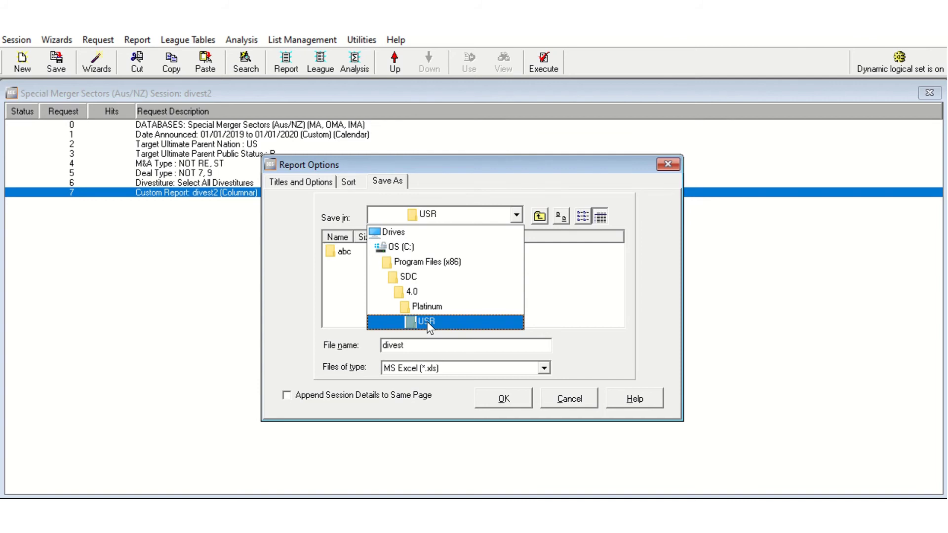
{"action": "left_click", "coordinate": [427, 321]}
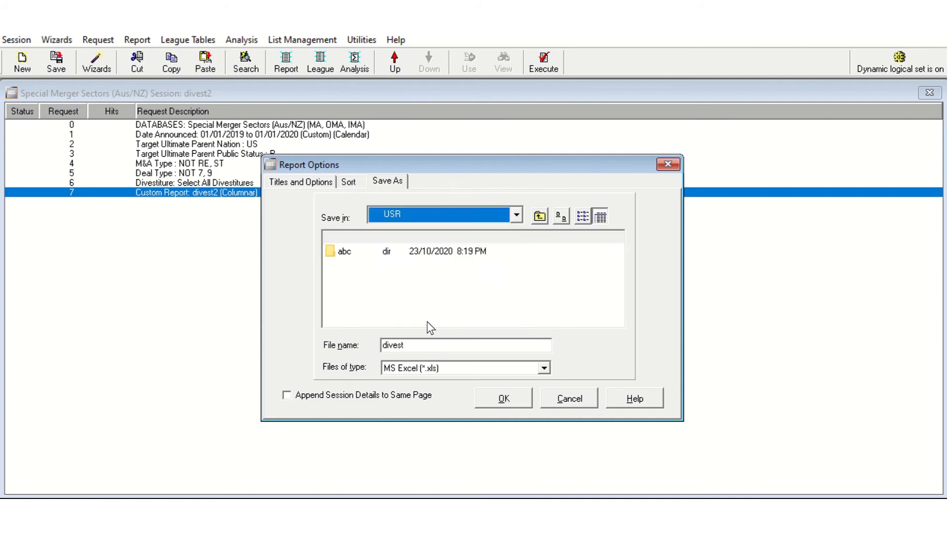
{"action": "left_click", "coordinate": [502, 400]}
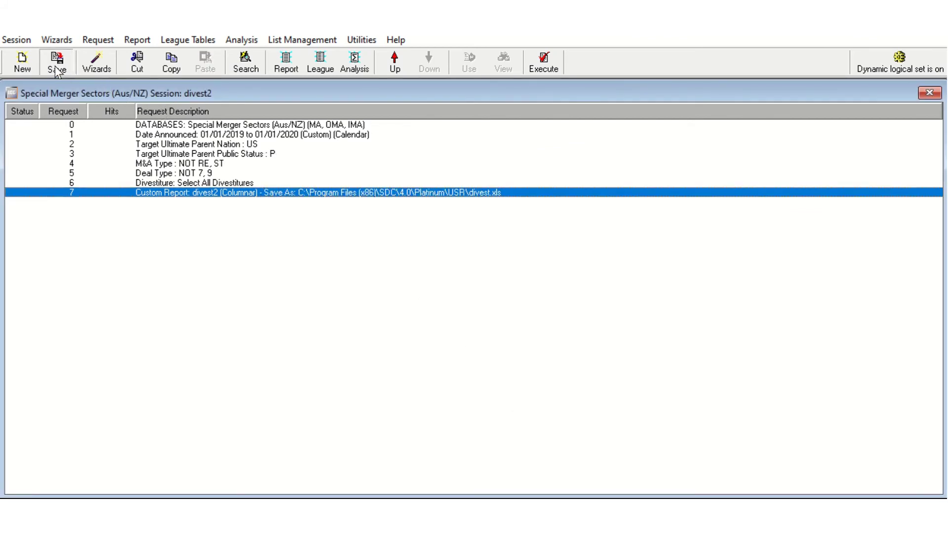
{"action": "left_click", "coordinate": [543, 63]}
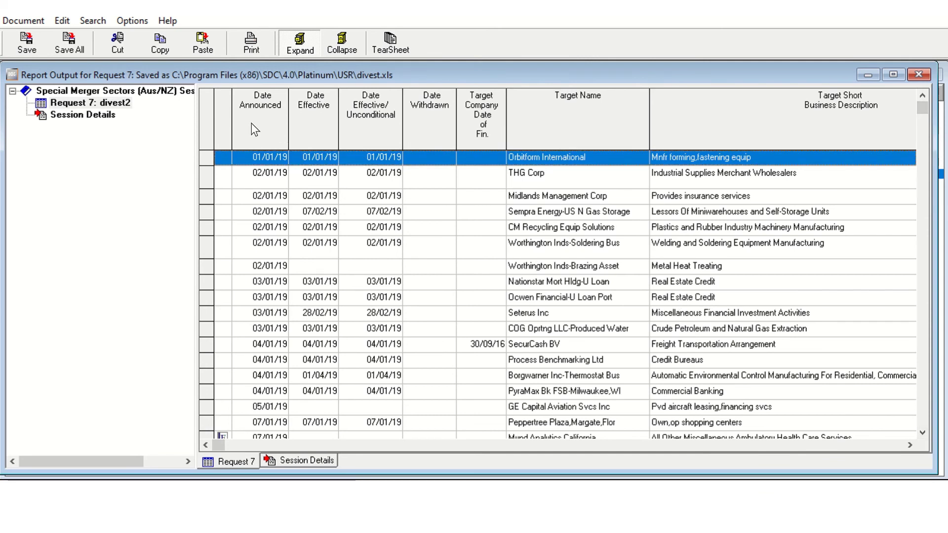
Step: Examine the report output from the THG Corp record, covering the date, target, acquiror, deal status and transaction value columns
{"action": "left_click", "coordinate": [281, 185]}
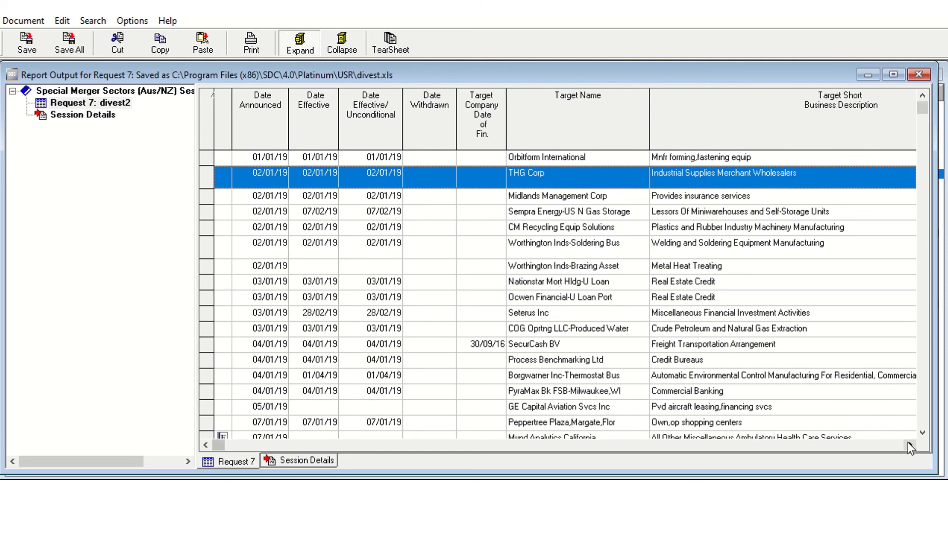
{"action": "left_click", "coordinate": [907, 442]}
{"action": "left_click", "coordinate": [907, 442]}
{"action": "left_click", "coordinate": [907, 442]}
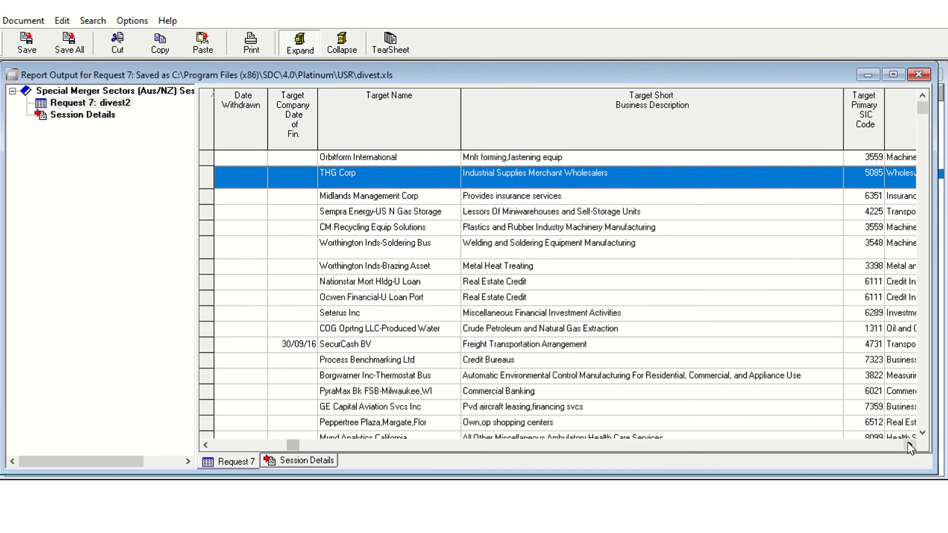
{"action": "left_click", "coordinate": [907, 442]}
{"action": "left_click", "coordinate": [907, 442]}
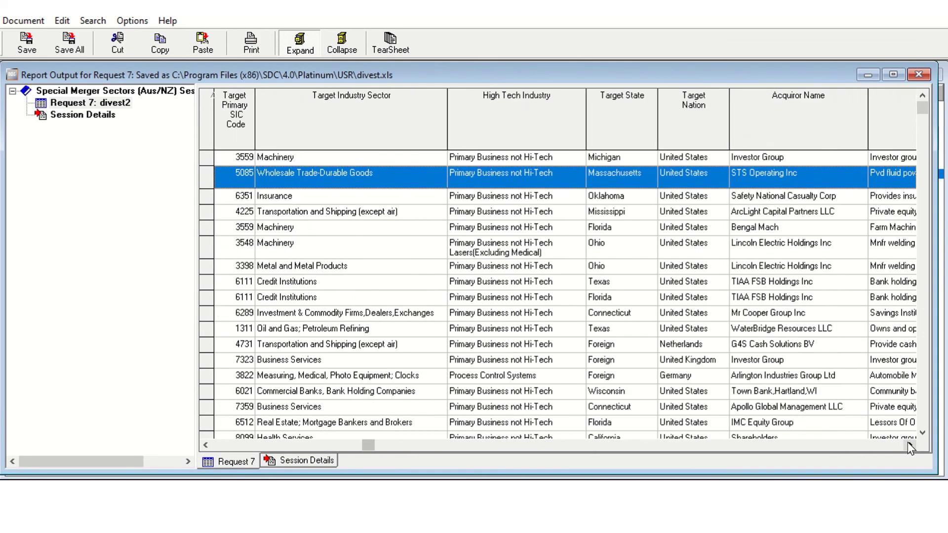
{"action": "left_click", "coordinate": [907, 442]}
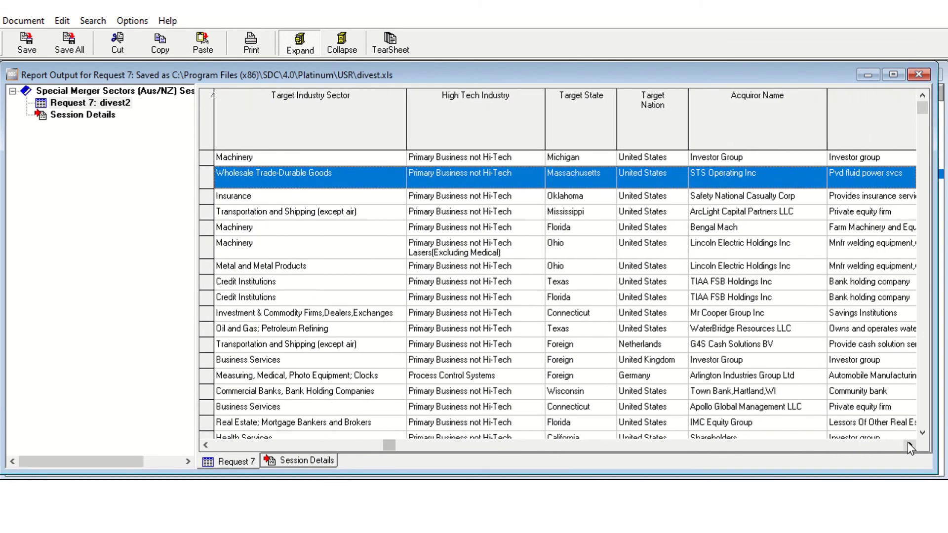
{"action": "left_click", "coordinate": [907, 442]}
{"action": "left_click", "coordinate": [907, 442]}
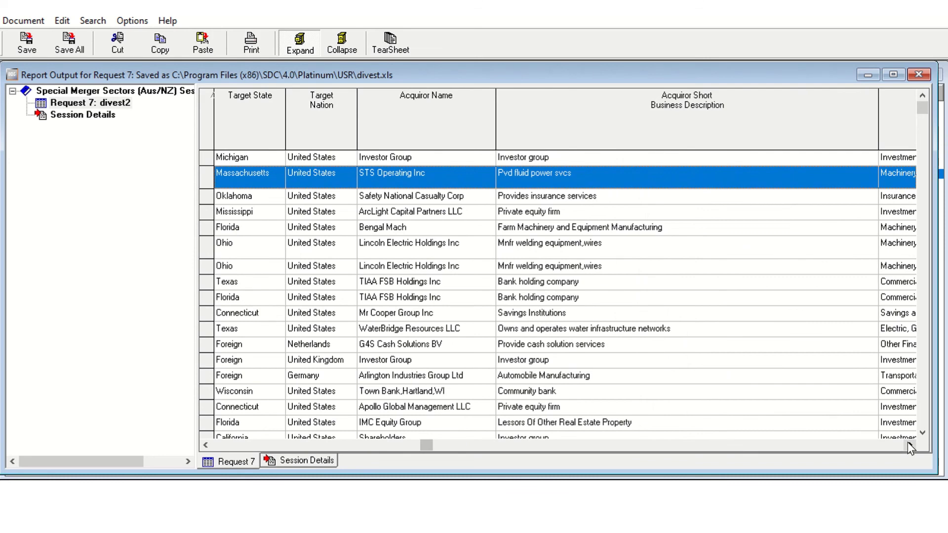
{"action": "left_click", "coordinate": [907, 442]}
{"action": "left_click", "coordinate": [907, 442]}
{"action": "left_click", "coordinate": [907, 442]}
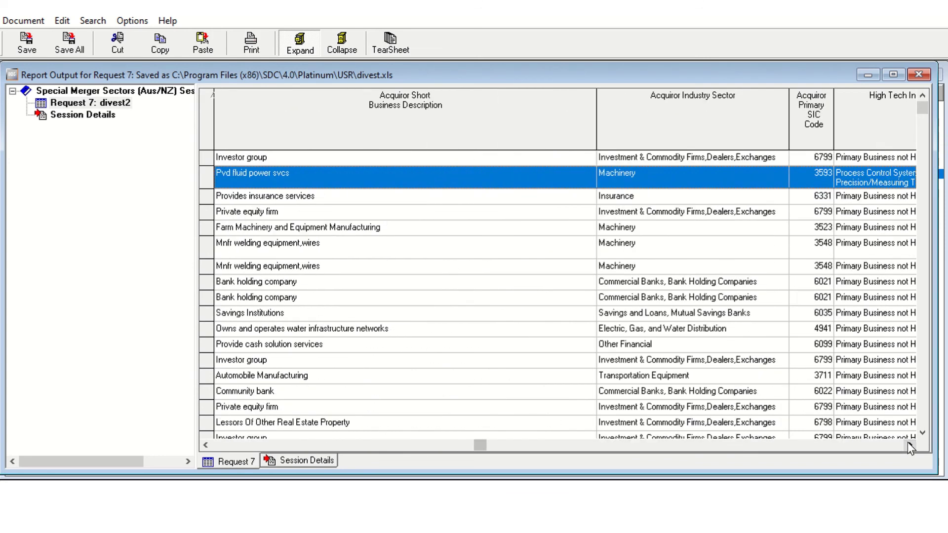
{"action": "left_click", "coordinate": [907, 442]}
{"action": "left_click", "coordinate": [907, 442]}
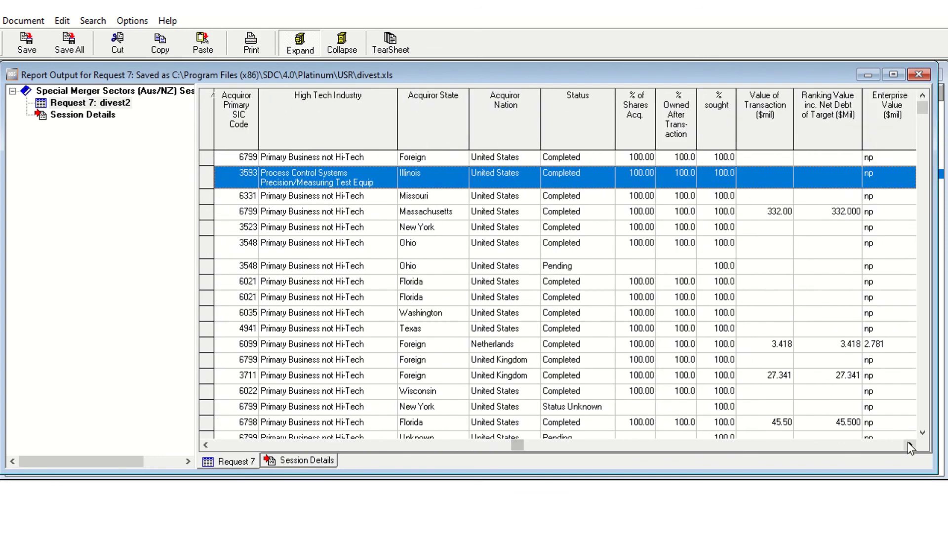
{"action": "left_click", "coordinate": [907, 443]}
{"action": "left_click", "coordinate": [907, 442]}
{"action": "left_click", "coordinate": [907, 443]}
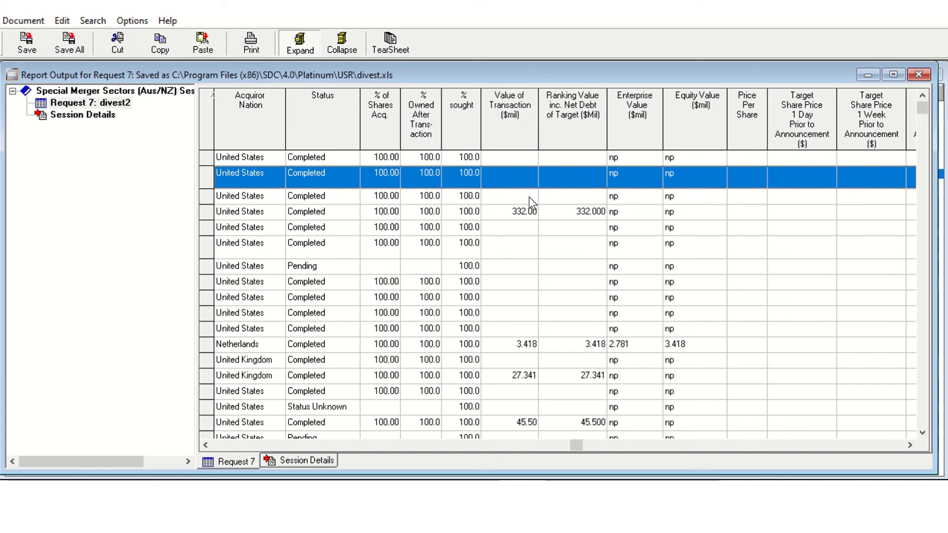
Step: Review the Worthington Inds-Brazing Asset record across the report columns, through share prices, premiums, payment percentages and CUSIPs to the Divestiture column
{"action": "left_click", "coordinate": [316, 265]}
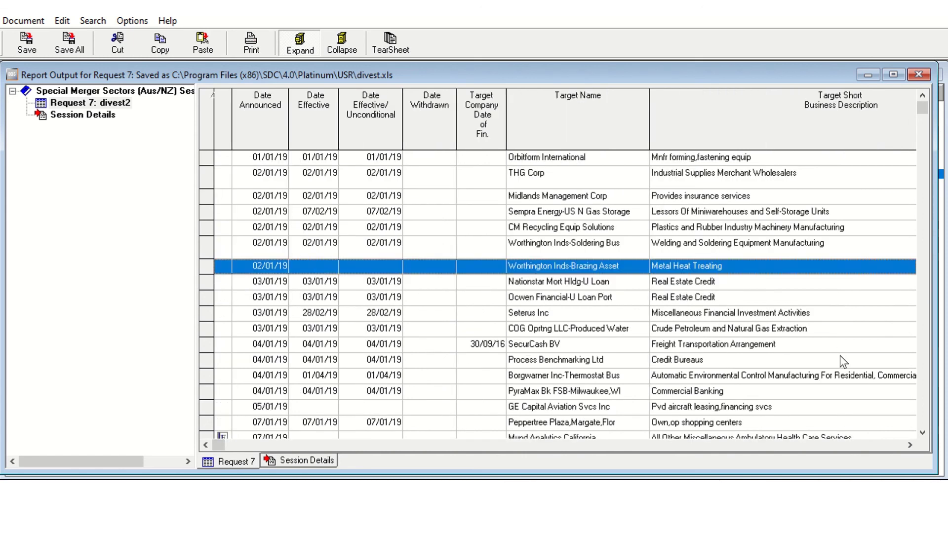
{"action": "left_click", "coordinate": [909, 445]}
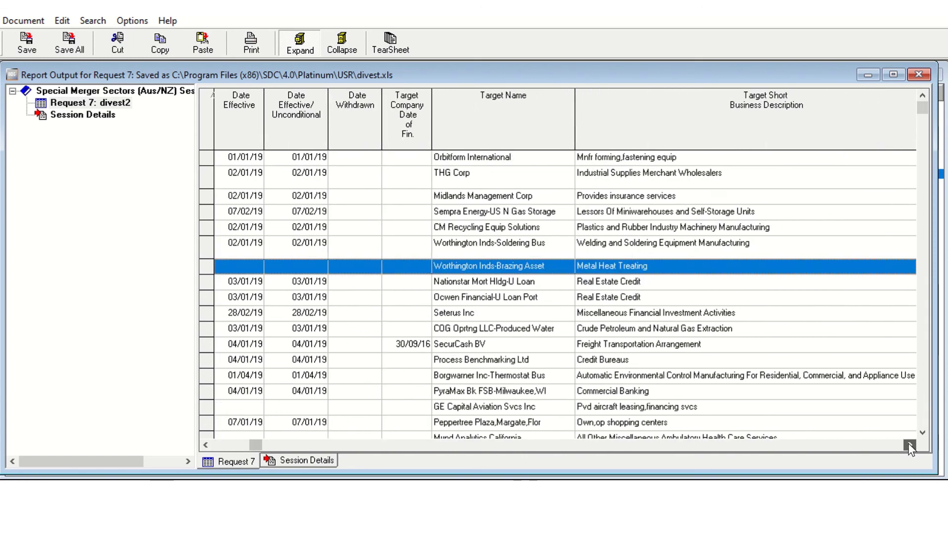
{"action": "left_click", "coordinate": [909, 445]}
{"action": "left_click", "coordinate": [910, 446]}
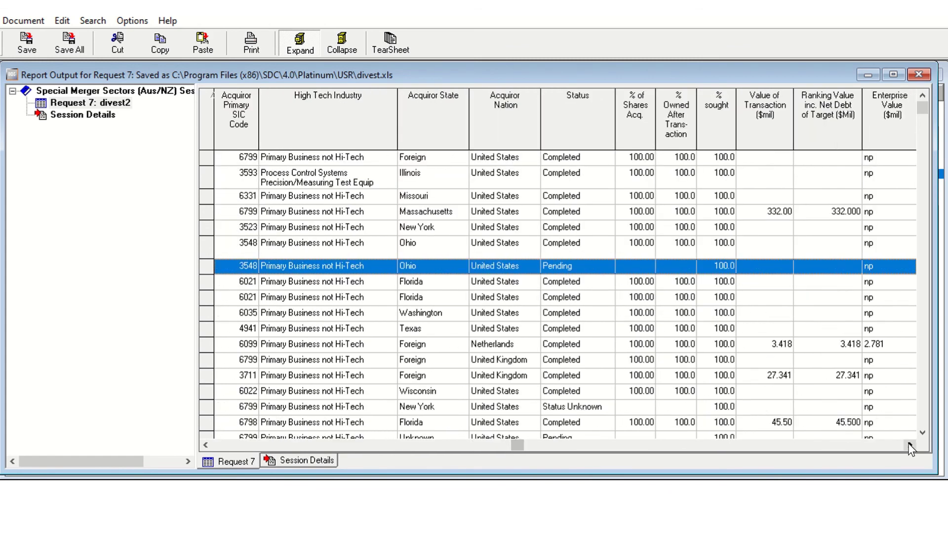
{"action": "left_click", "coordinate": [910, 446]}
{"action": "left_click", "coordinate": [909, 445]}
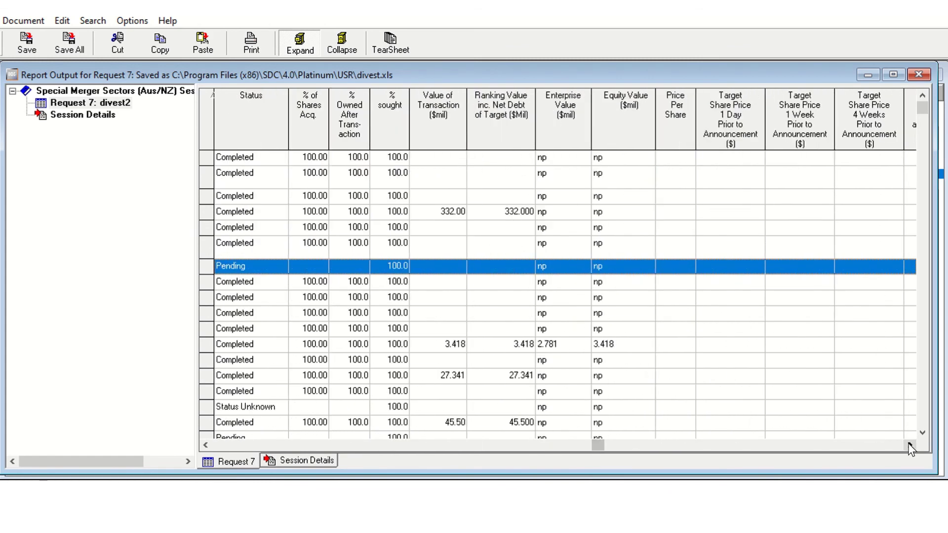
{"action": "left_click", "coordinate": [910, 446]}
{"action": "left_click", "coordinate": [910, 446]}
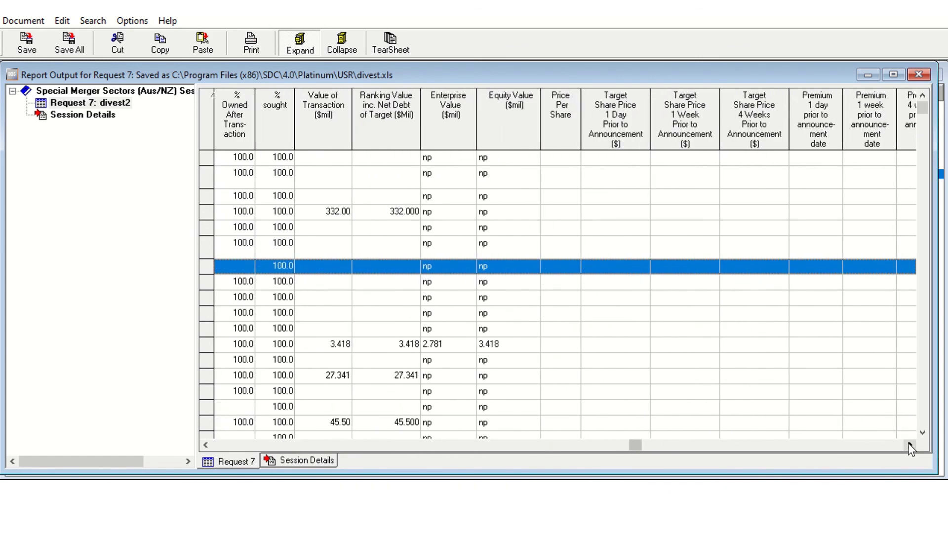
{"action": "left_click", "coordinate": [910, 446]}
{"action": "left_click", "coordinate": [910, 446]}
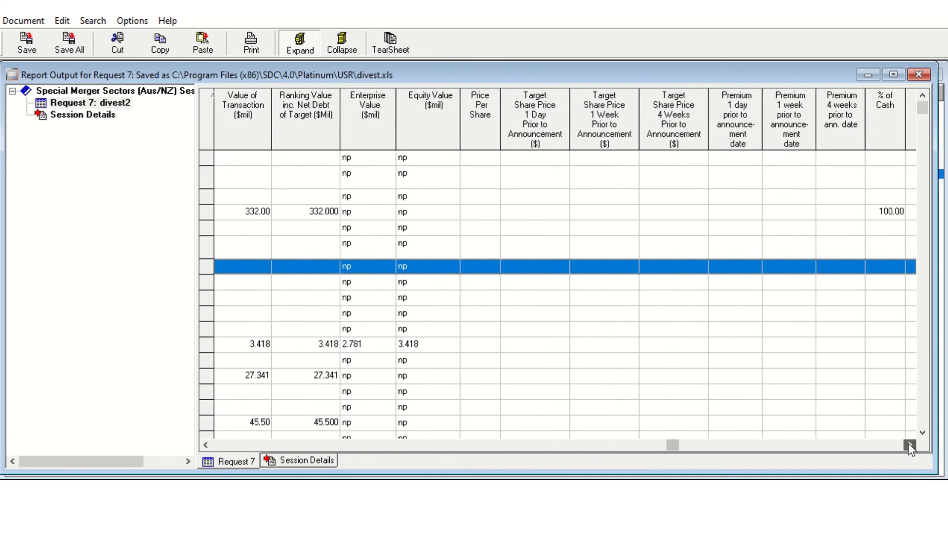
{"action": "left_click", "coordinate": [909, 446]}
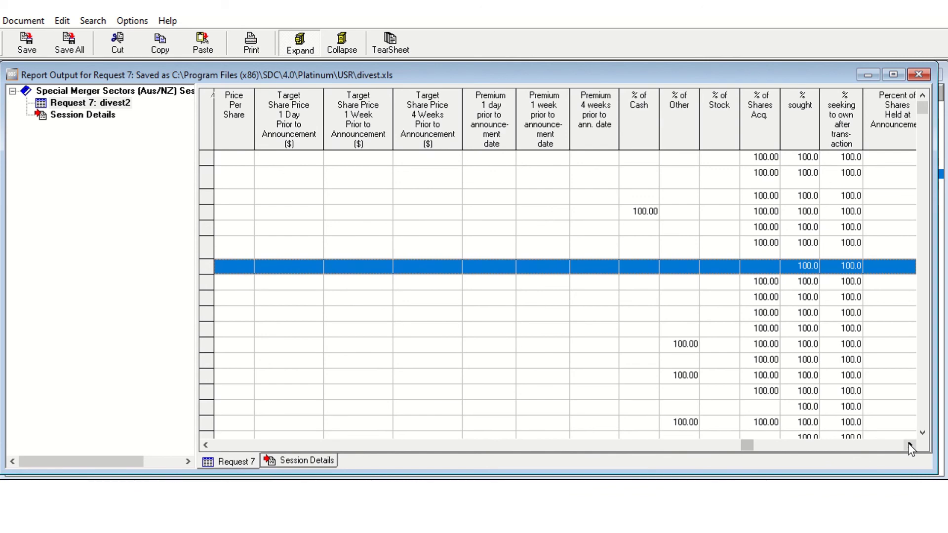
{"action": "left_click", "coordinate": [910, 445]}
{"action": "left_click", "coordinate": [909, 445]}
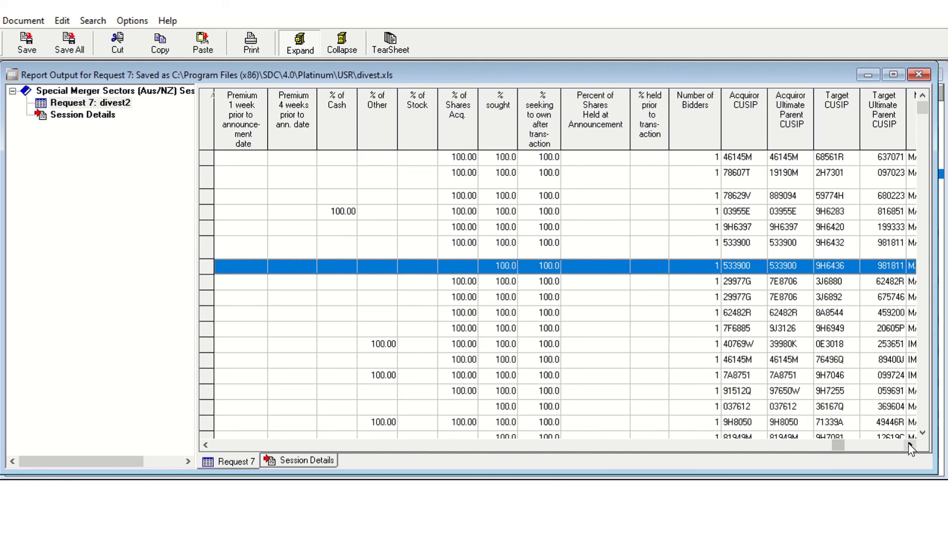
{"action": "left_click", "coordinate": [910, 447]}
{"action": "left_click", "coordinate": [910, 446]}
{"action": "left_click", "coordinate": [910, 447]}
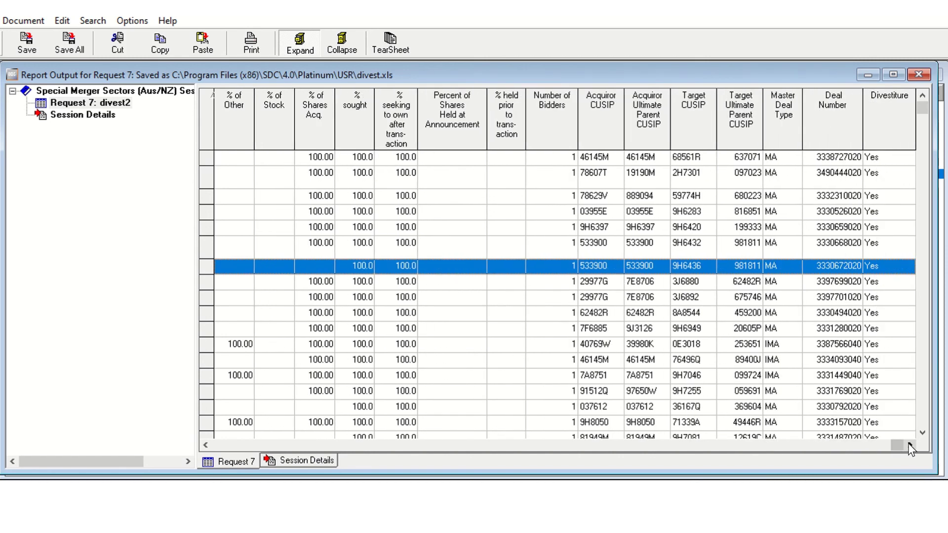